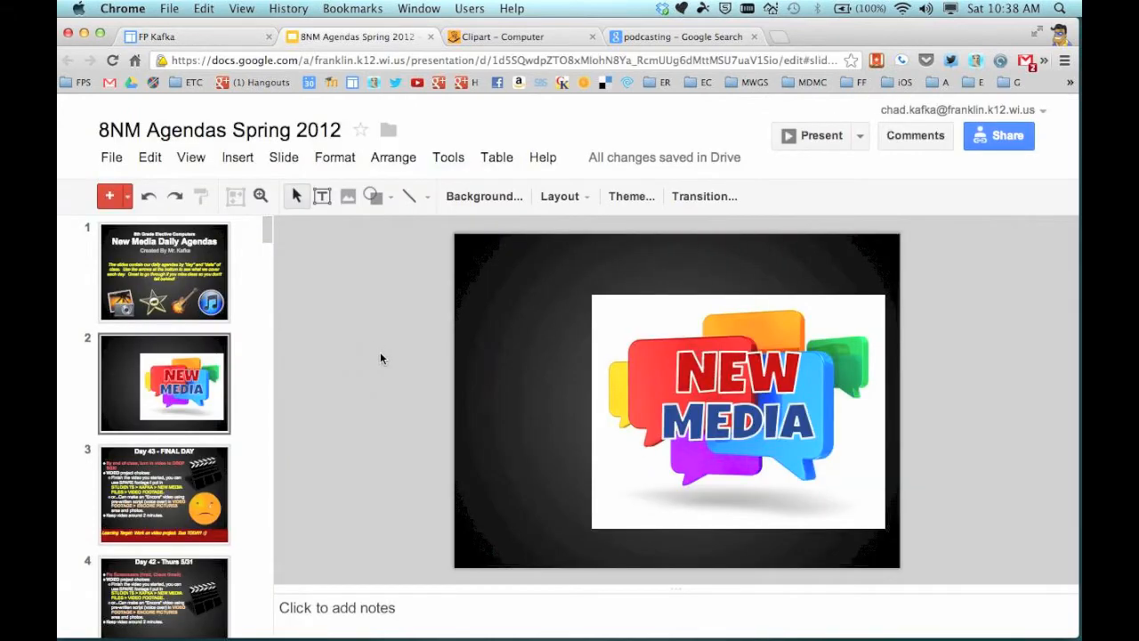
Capture a screenshot of the New Media speech-bubble graphic with its text on slide 2.
left_click(623, 310)
left_click(554, 315)
left_click(703, 379)
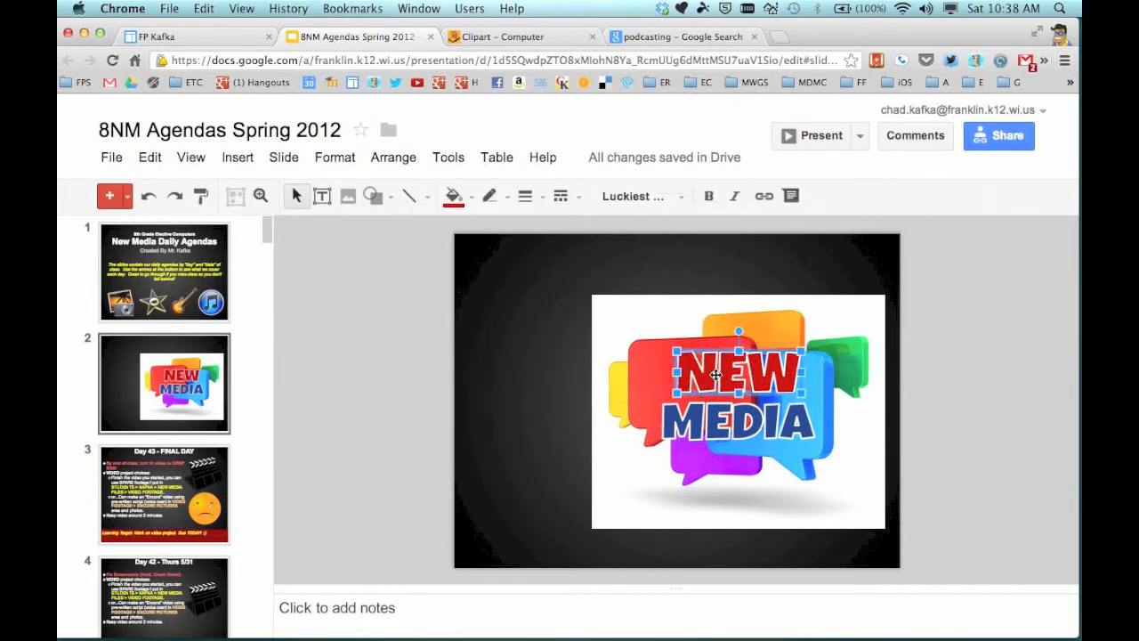
left_click(688, 430)
left_click(545, 406)
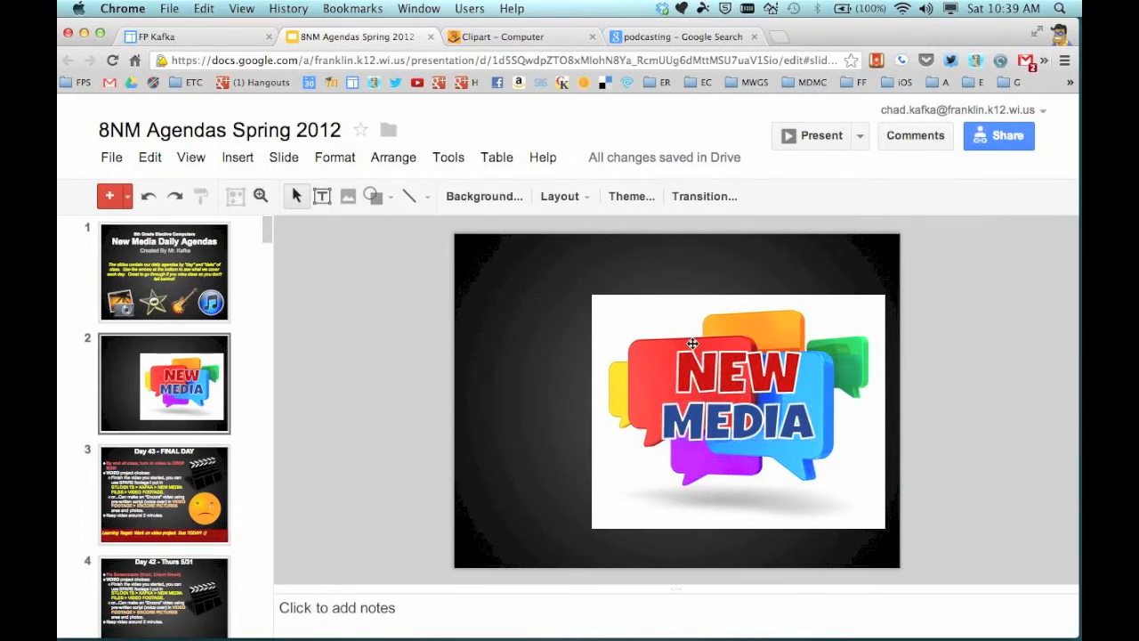
left_click_drag(600, 302, 881, 528)
Open the teacher website's Home page for editing and add an empty line below the introductory paragraph.
left_click(167, 38)
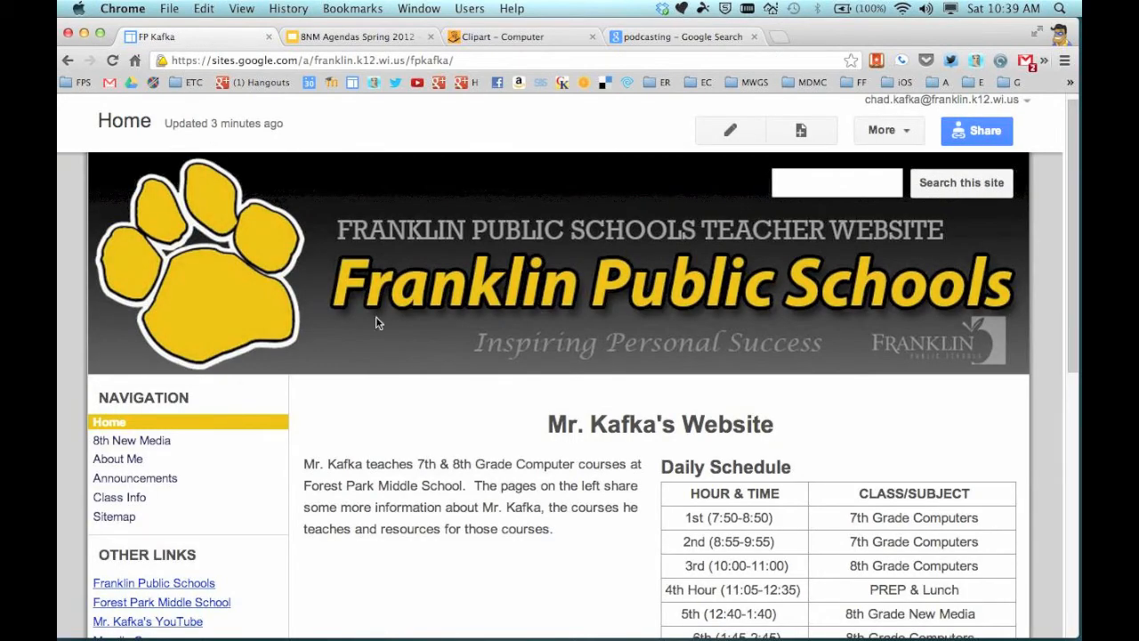
left_click(730, 131)
scroll(514, 518, "down", 4)
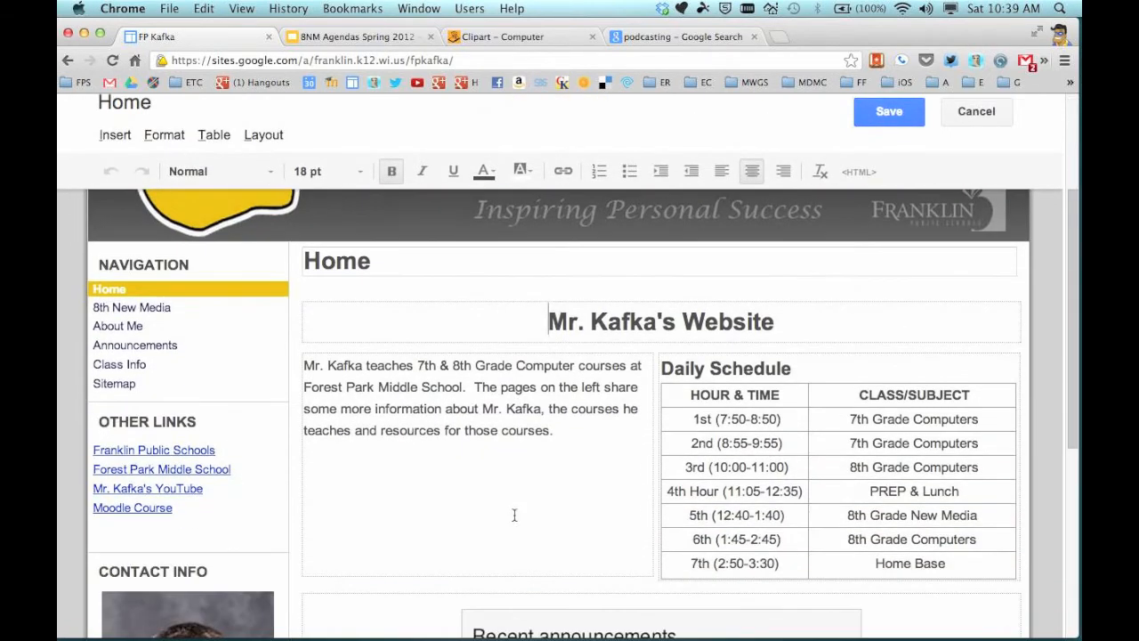
left_click(575, 409)
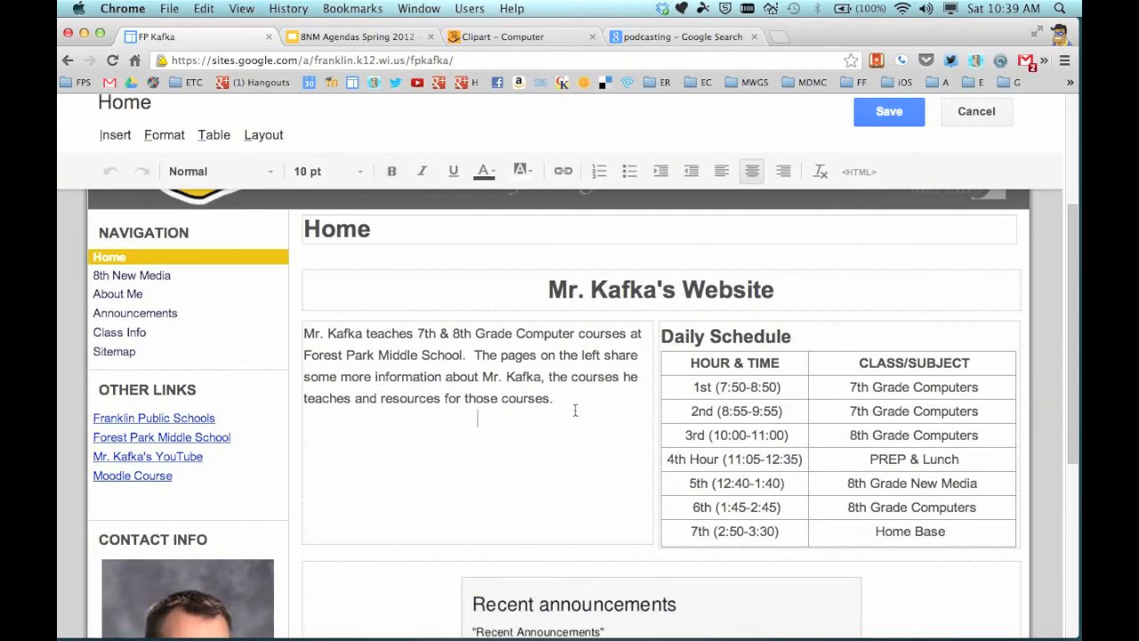
left_click(567, 404)
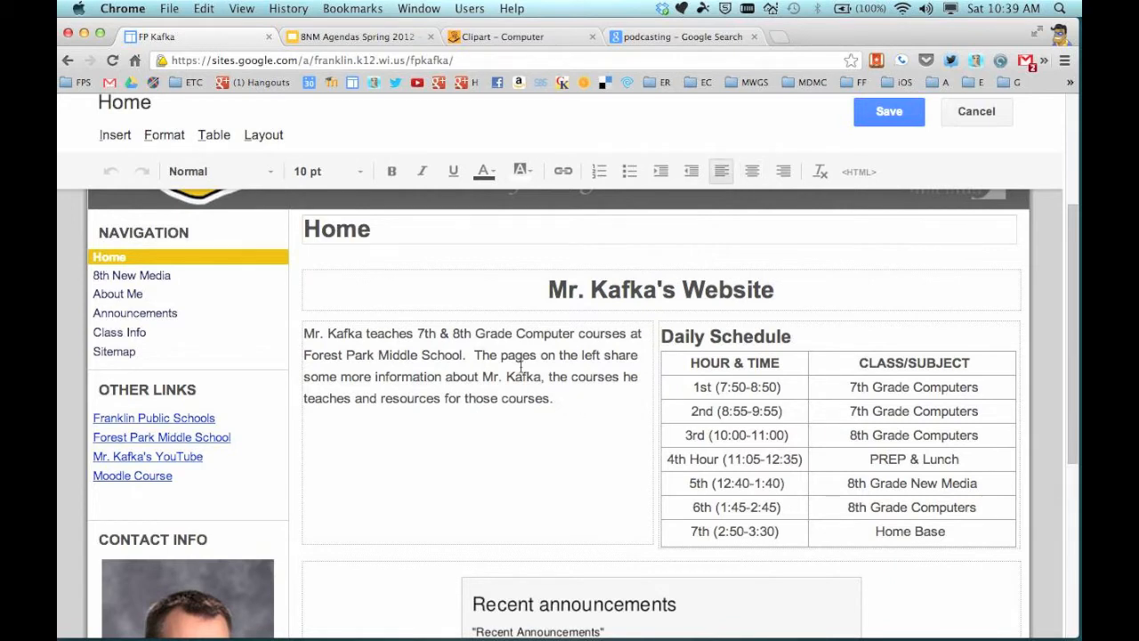
key("Return")
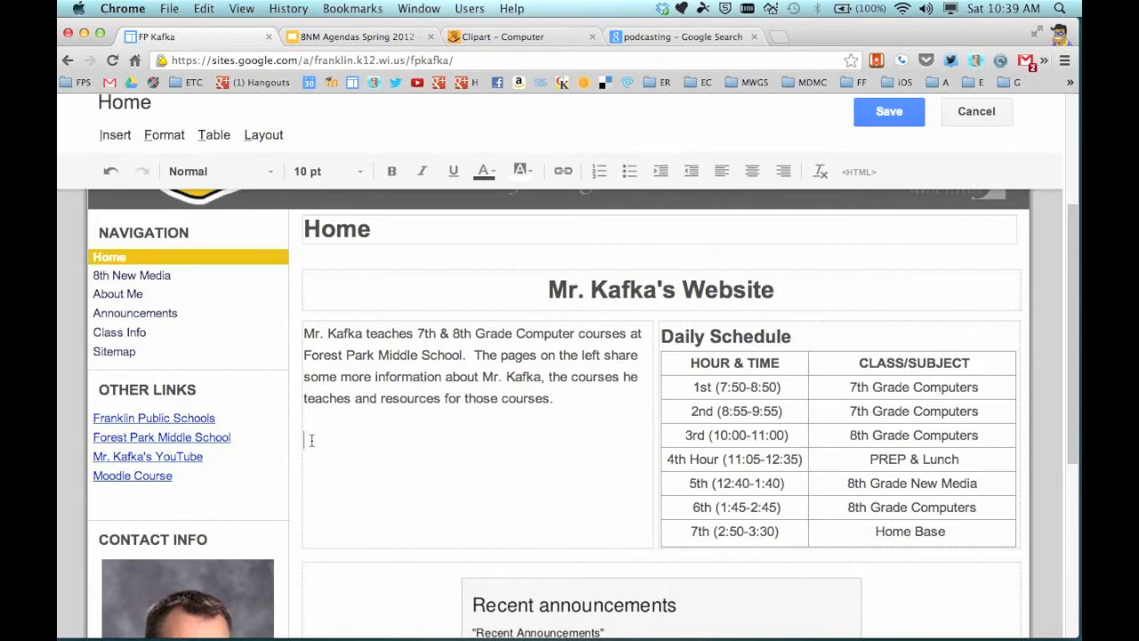
Insert the Desktop image Screen Shot 2013-03-02 at 10.39.05 AM as an uploaded image below the introductory paragraph.
left_click(121, 134)
left_click(168, 202)
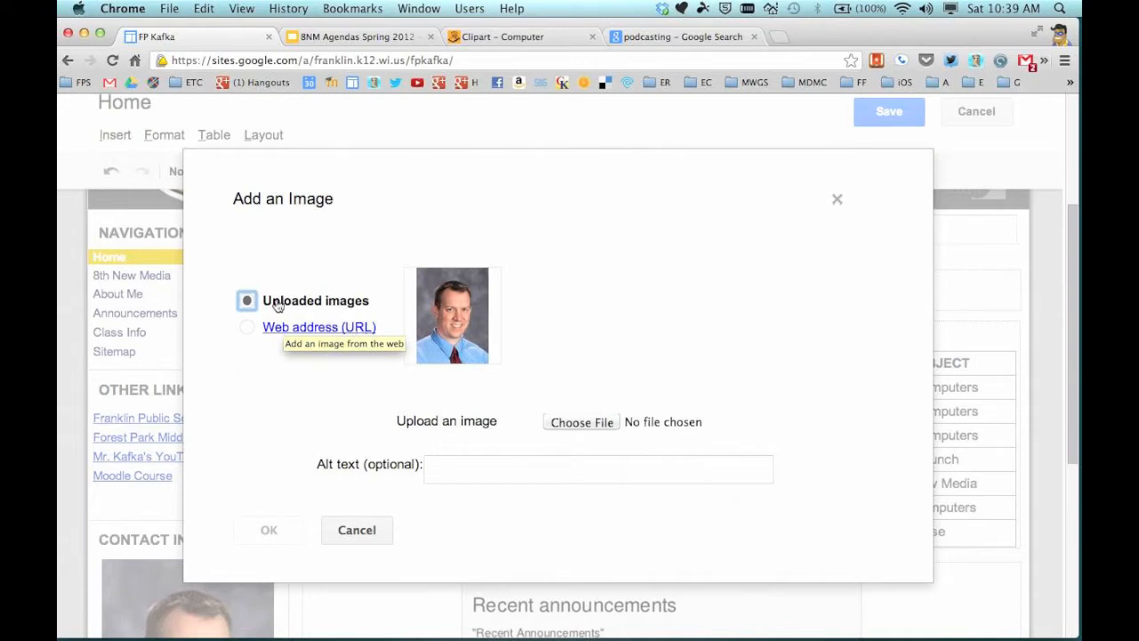
left_click(578, 422)
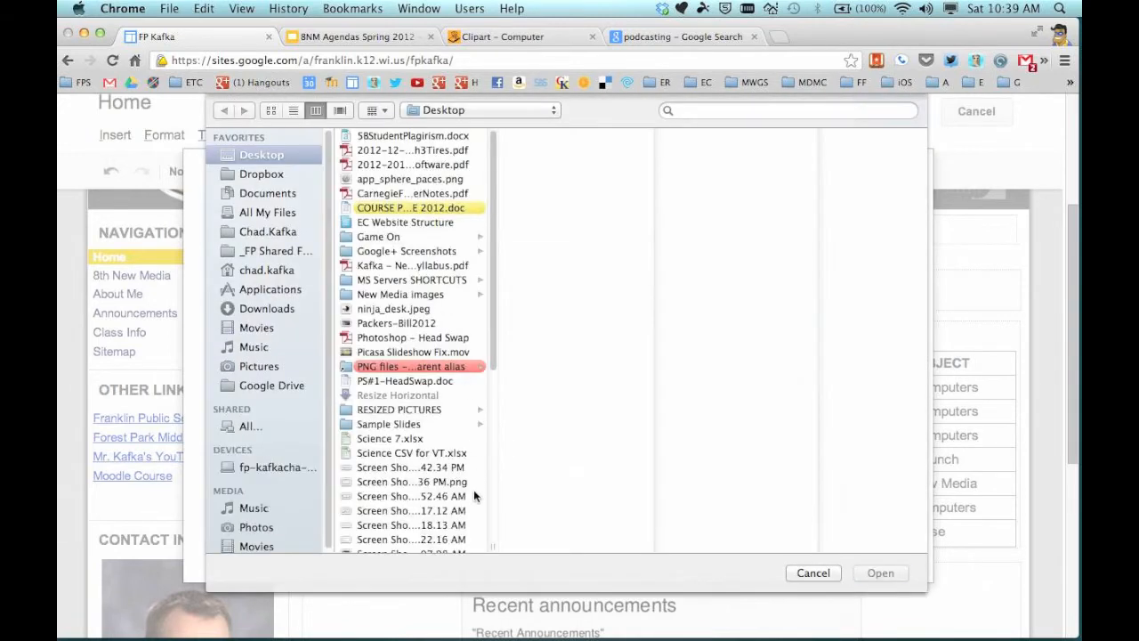
scroll(416, 461, "down", 10)
left_click(416, 357)
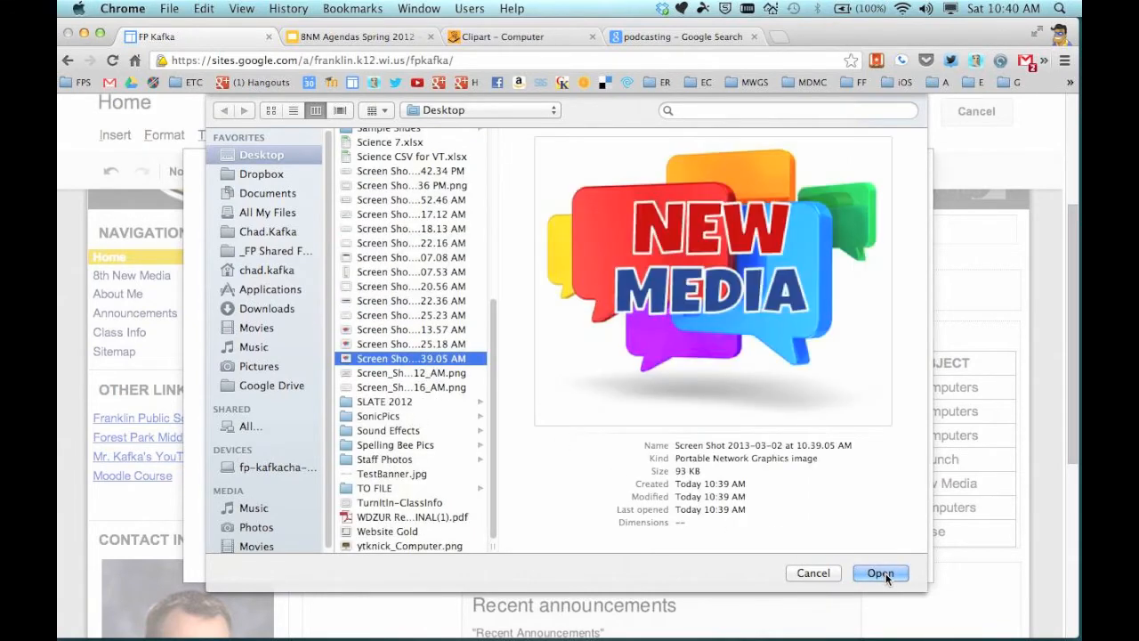
left_click(882, 574)
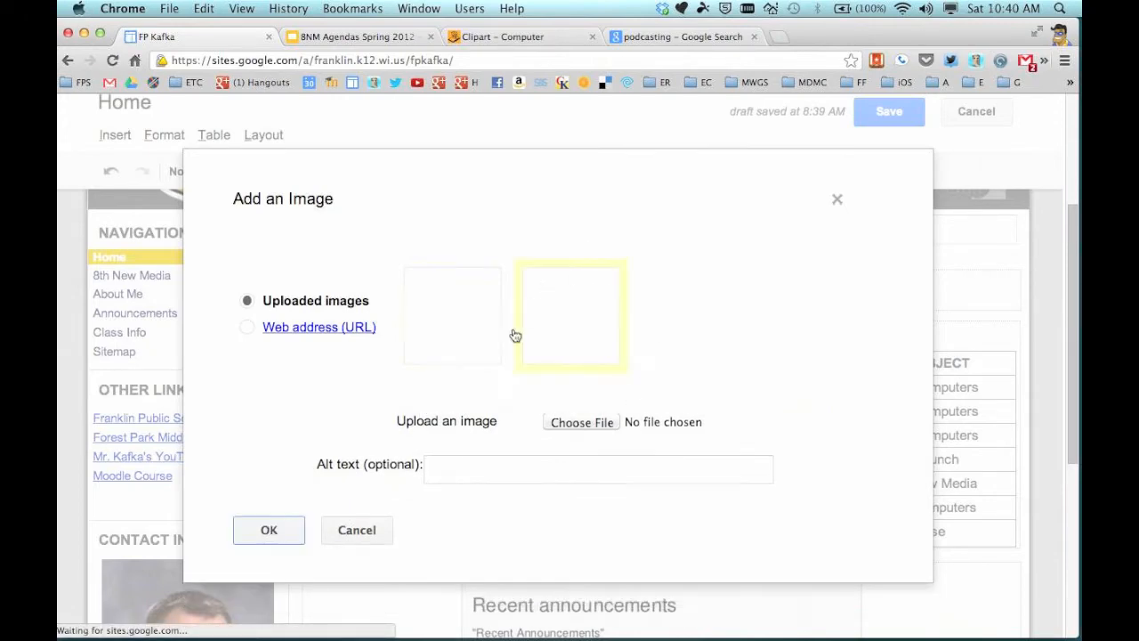
left_click(258, 529)
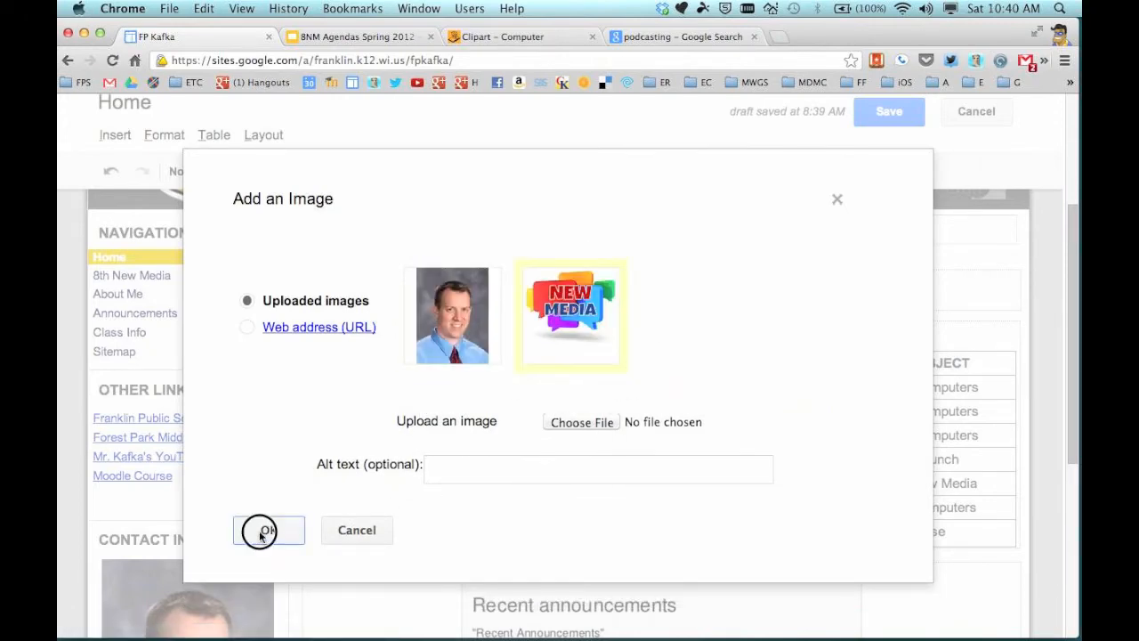
Try the small, medium and large sizes on the New Media image, set it to small and center it.
scroll(480, 444, "down", 4)
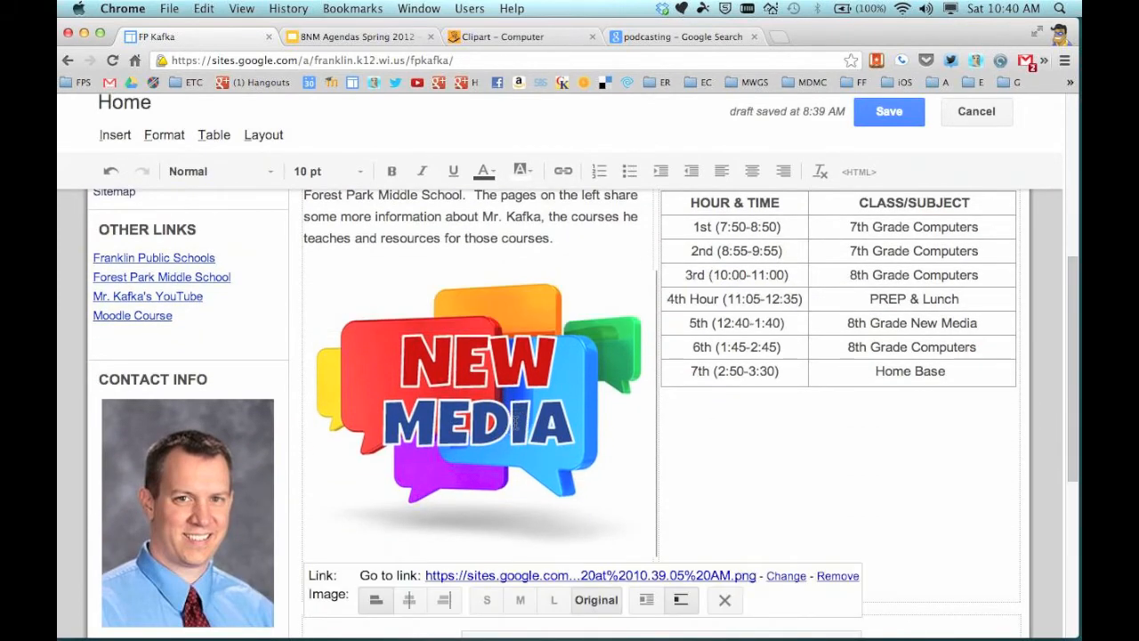
scroll(514, 424, "down", 3)
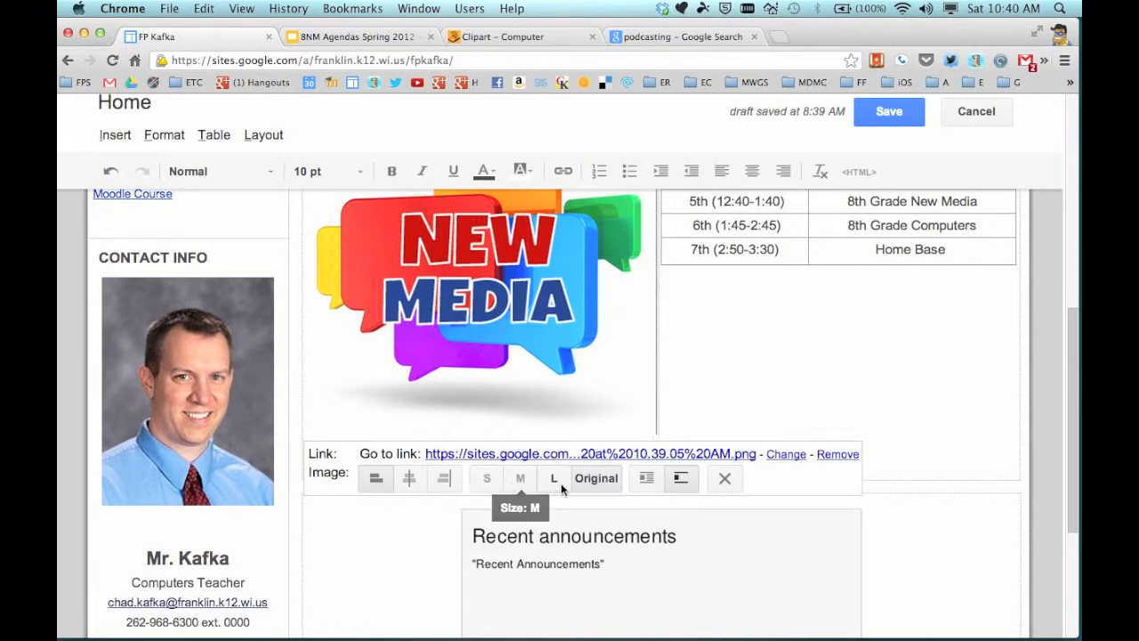
left_click(486, 480)
scroll(442, 357, "up", 4)
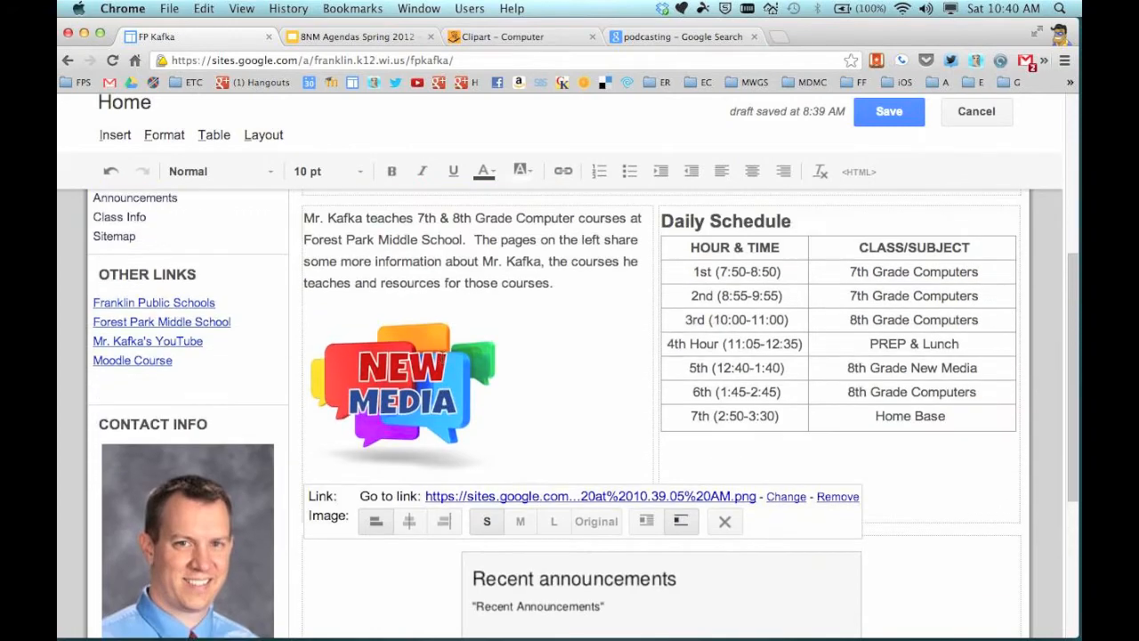
left_click(521, 520)
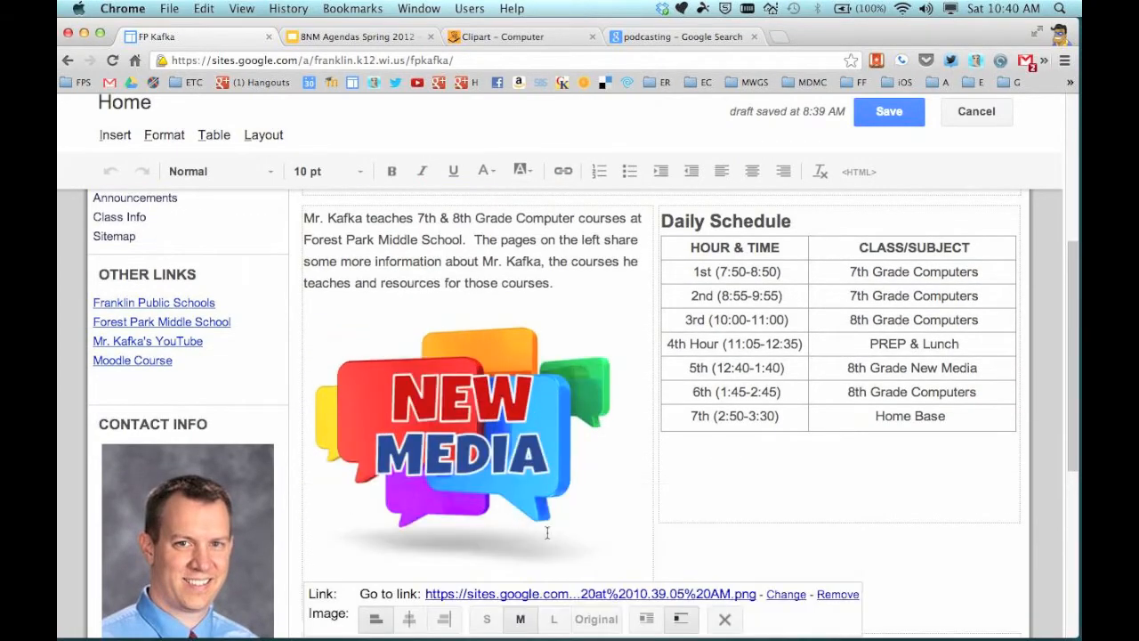
left_click(552, 615)
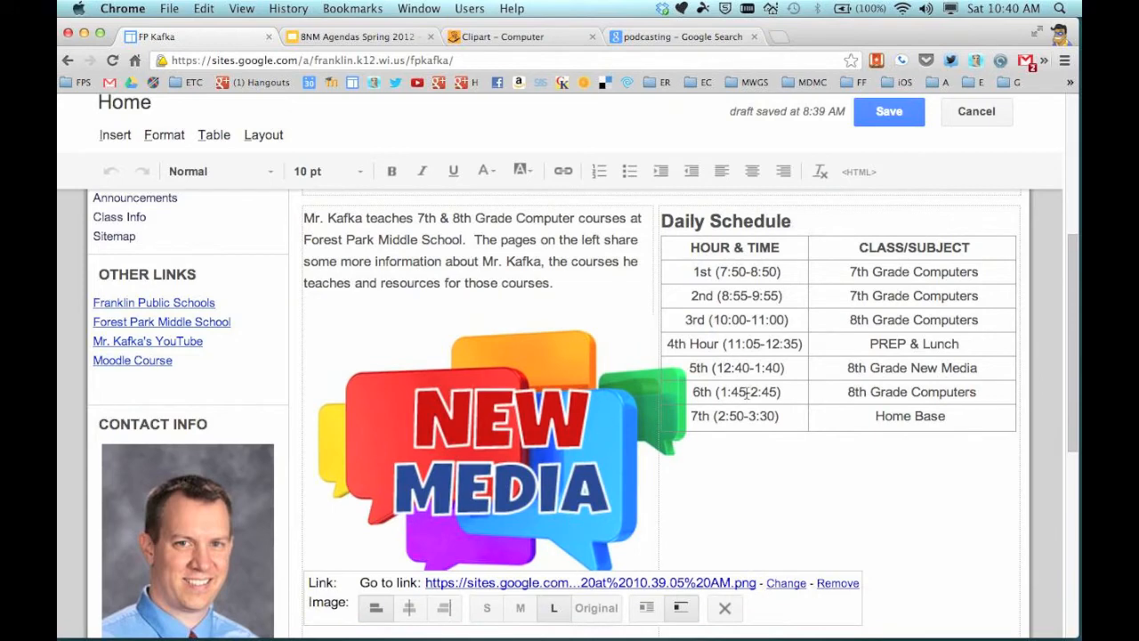
scroll(634, 426, "down", 2)
left_click(489, 536)
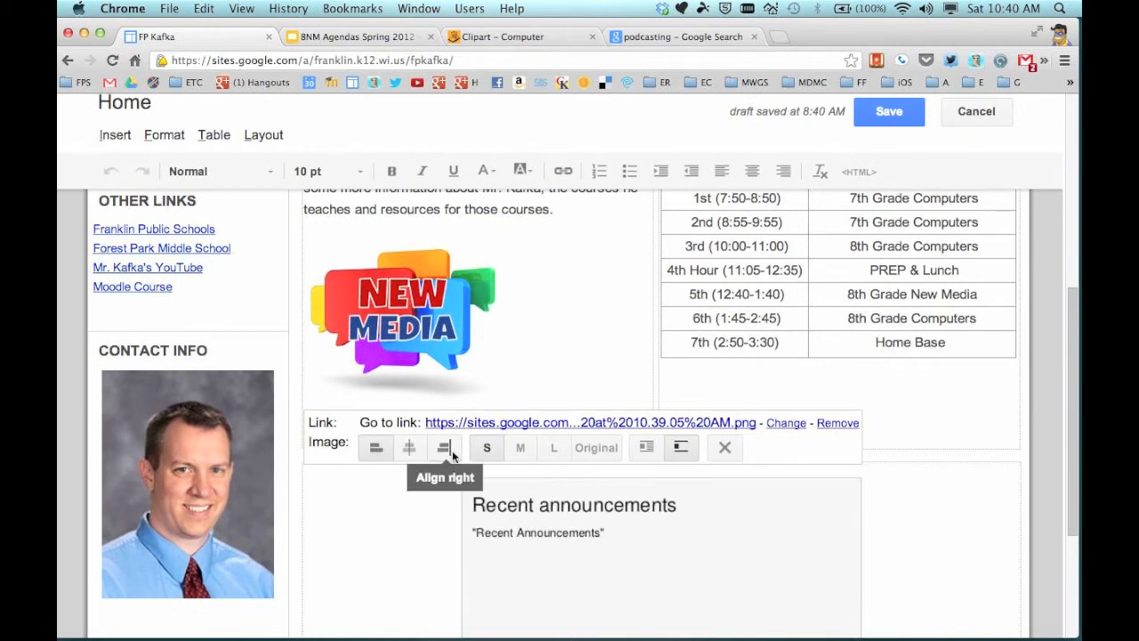
left_click(416, 451)
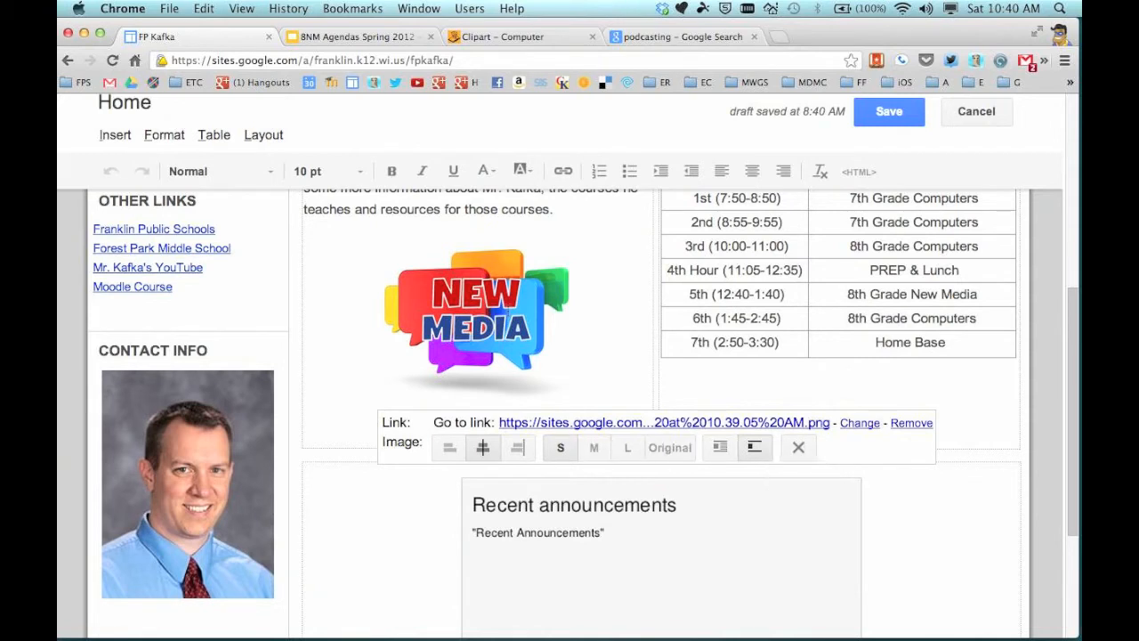
Inspect the web address that the New Media image links to and leave the link settings without editing them.
left_click(481, 307)
left_click(860, 423)
triple_click(523, 279)
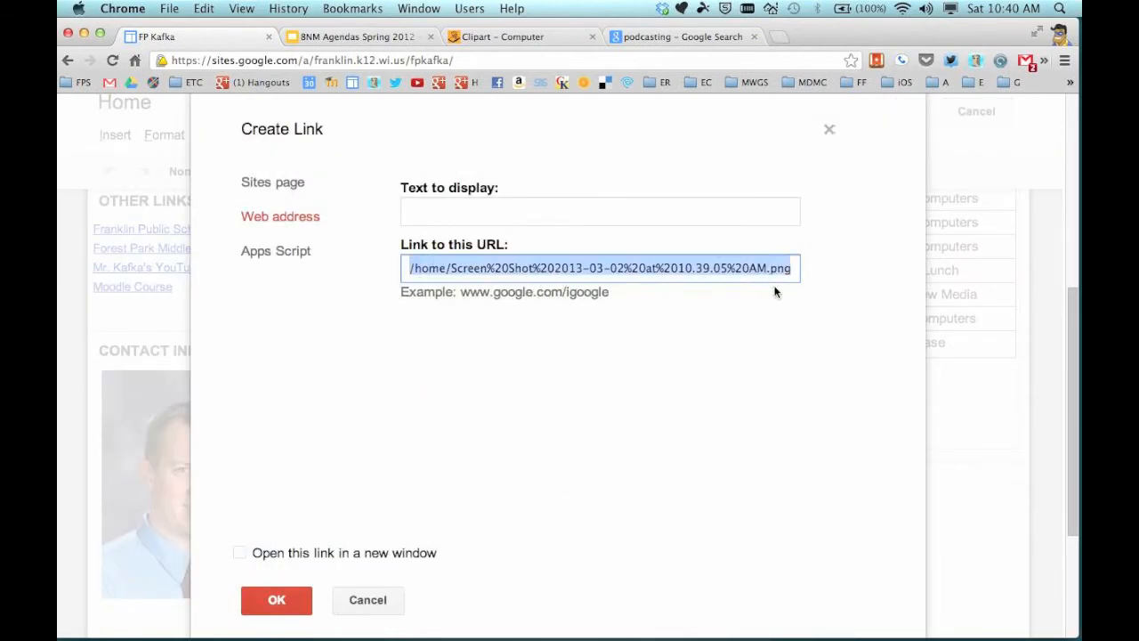
left_click(367, 599)
Remove the empty line between the paragraph and the New Media image, and the empty lines below the image.
left_click(520, 269)
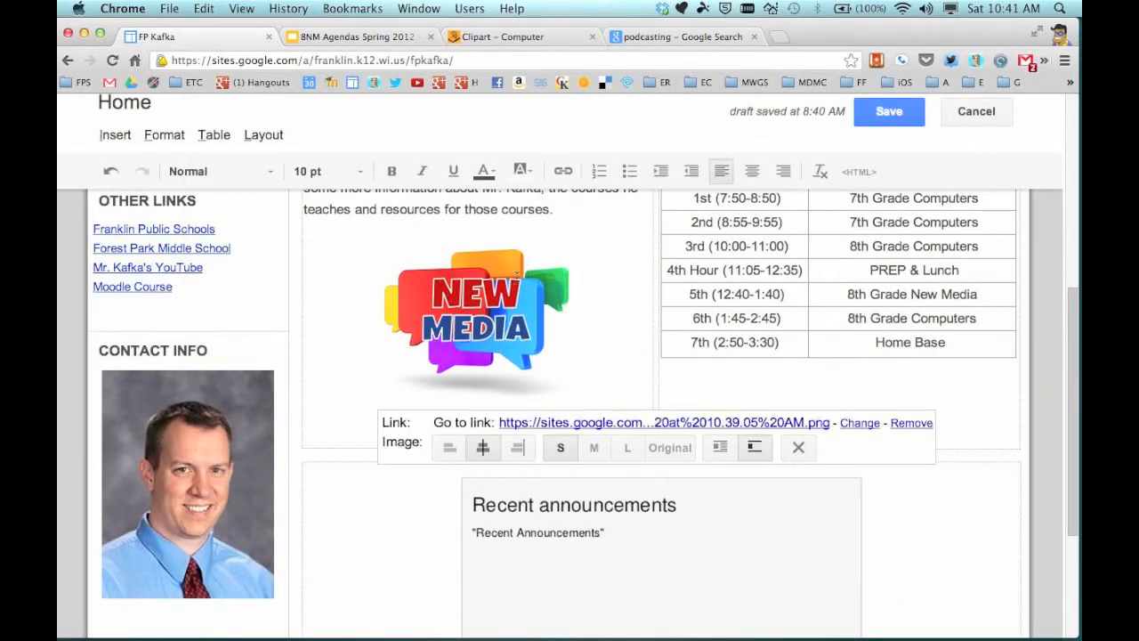
left_click(521, 237)
key("BackSpace")
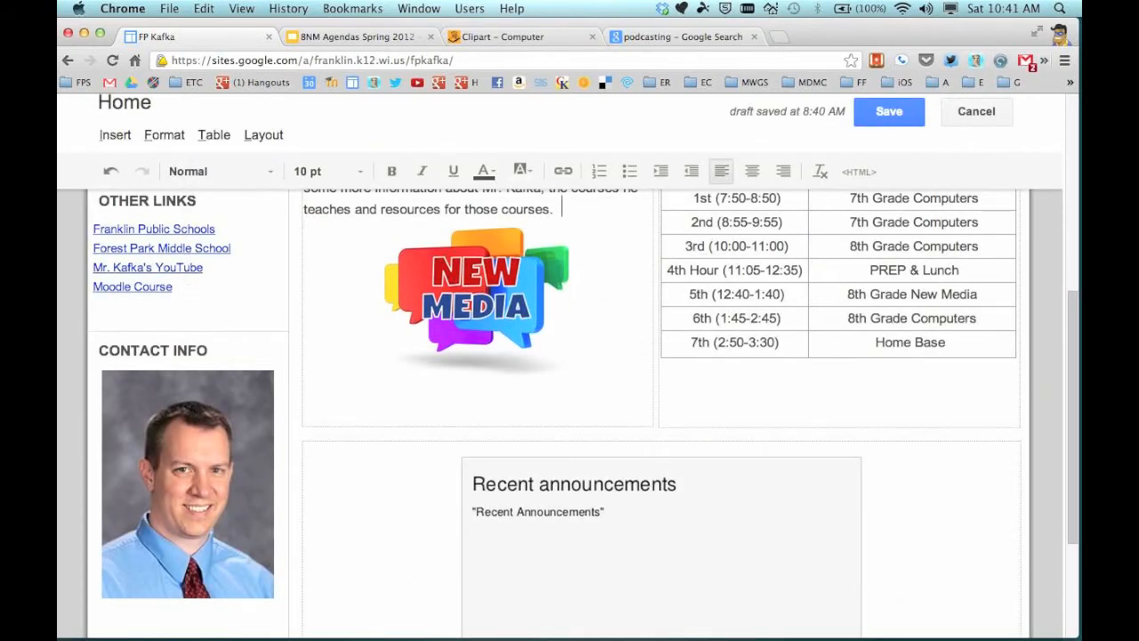
left_click(436, 293)
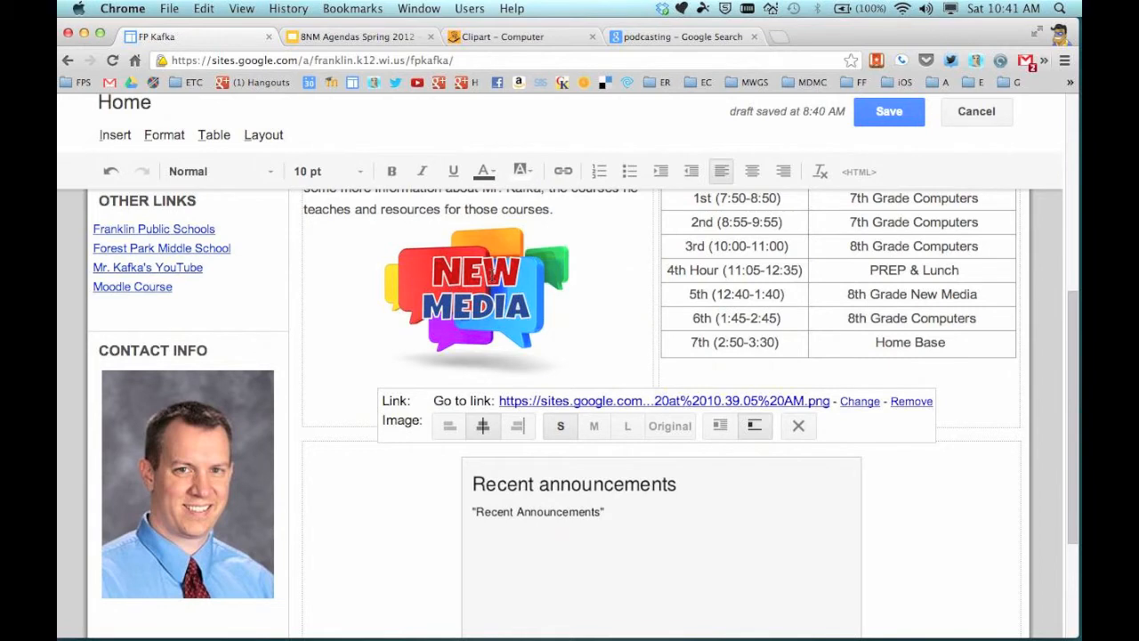
scroll(491, 275, "up", 1)
left_click(576, 378)
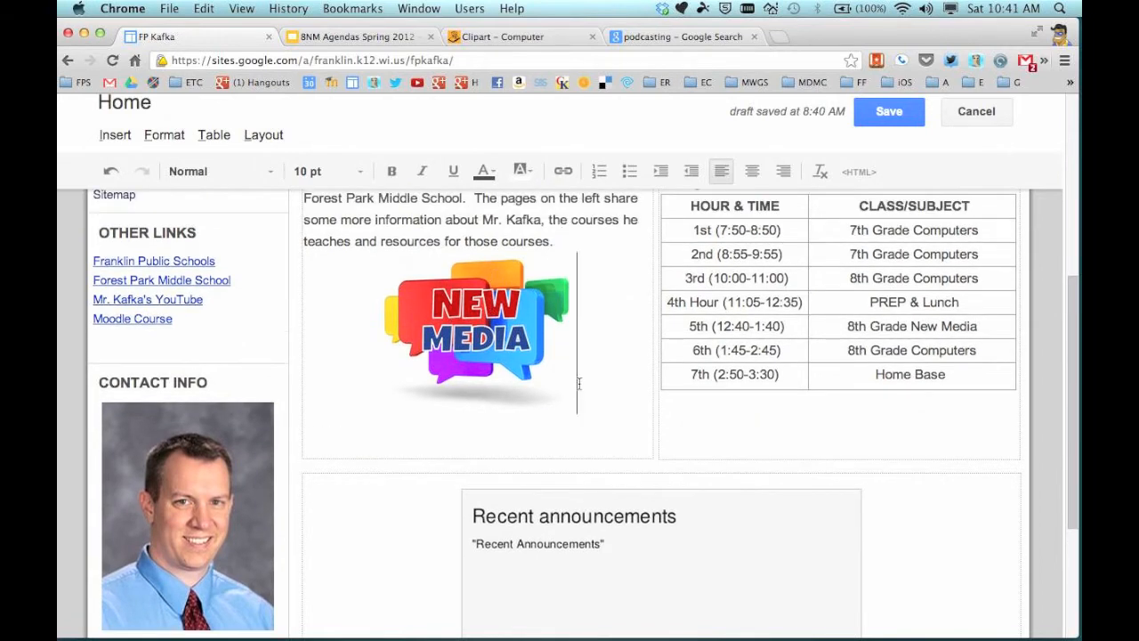
left_click(582, 451)
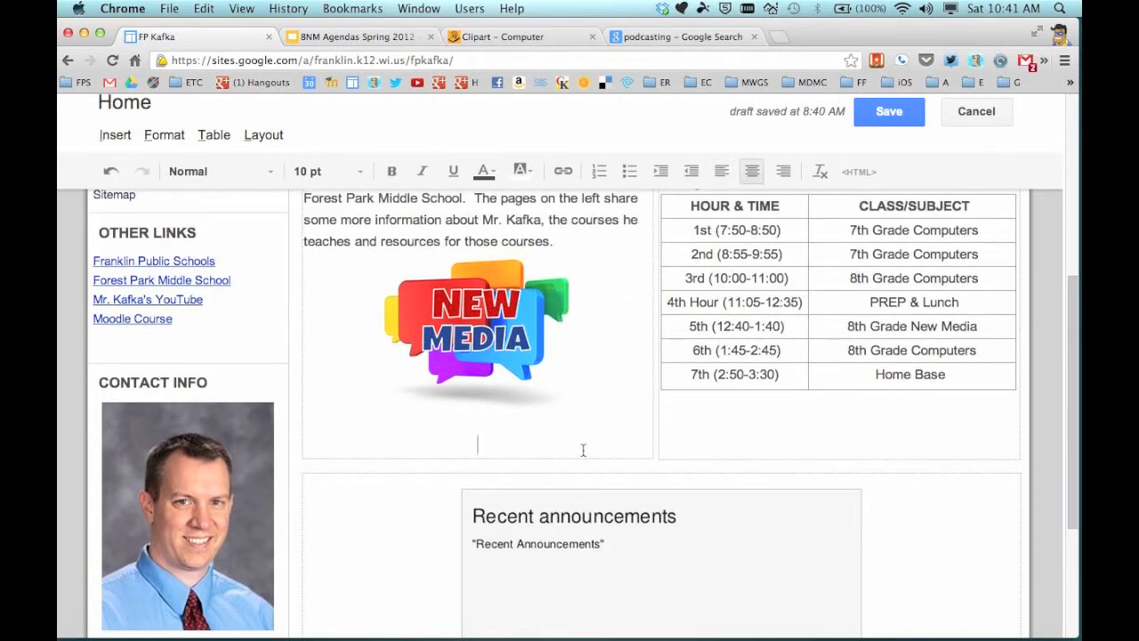
key("BackSpace")
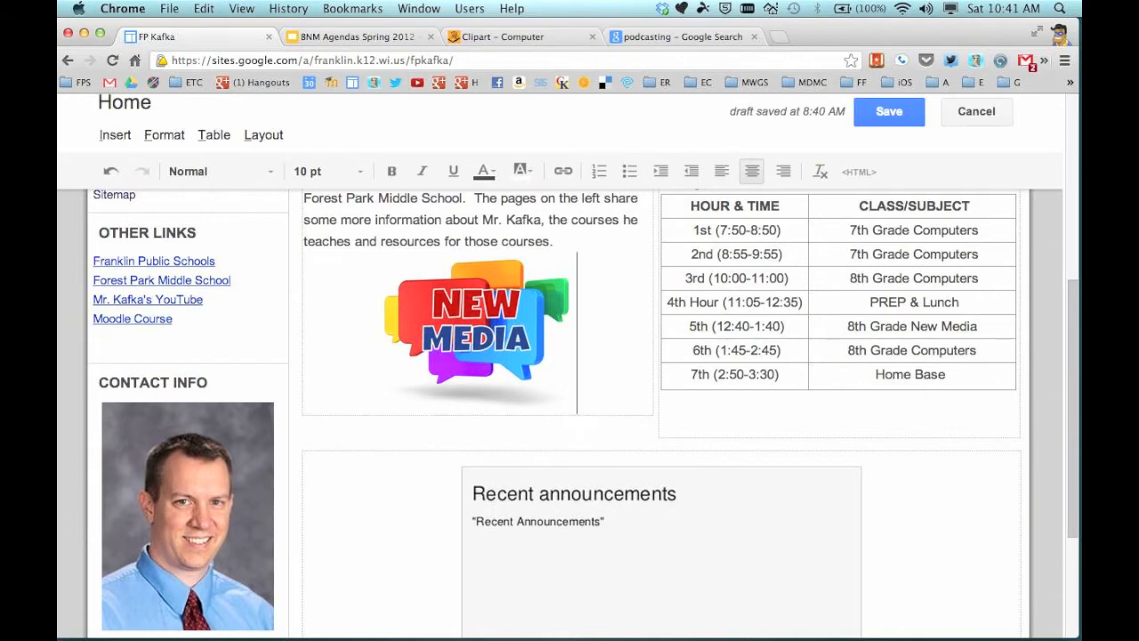
key("BackSpace")
left_click(574, 238)
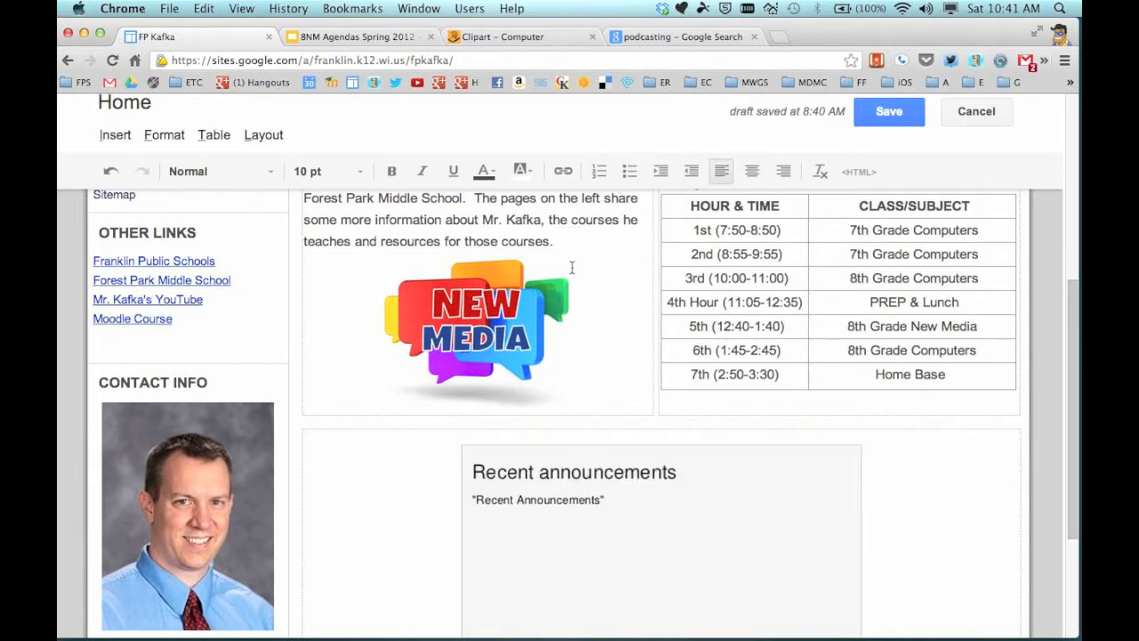
Save the edited Home page and view the published layout.
scroll(570, 262, "up", 4)
left_click(877, 115)
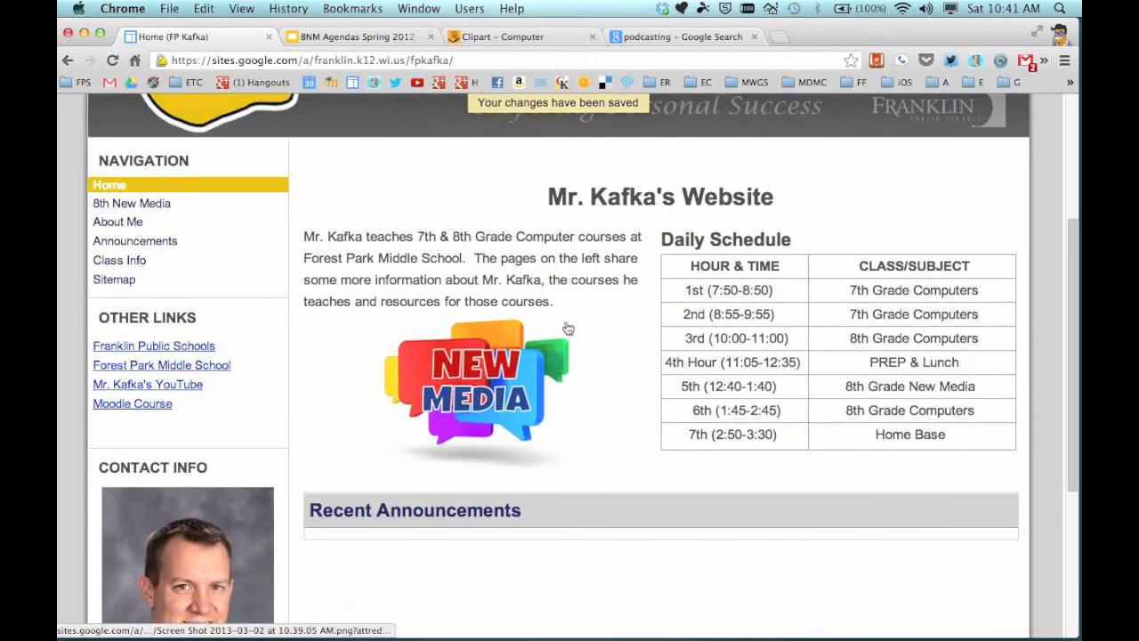
scroll(567, 329, "up", 4)
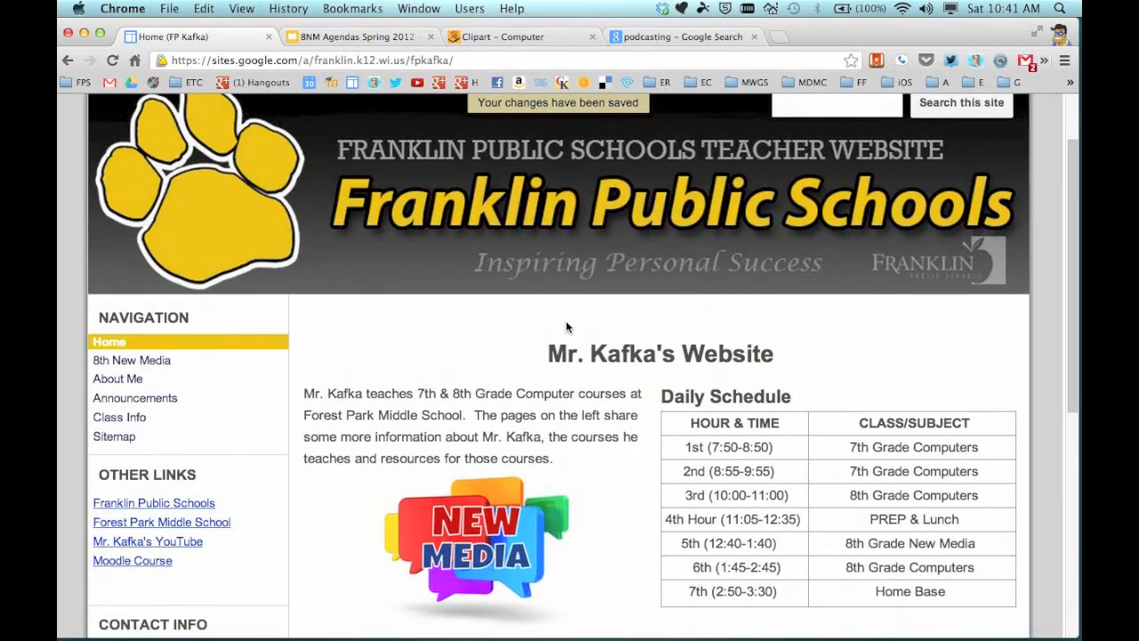
Go to the site's 8th New Media page and open it for editing.
left_click(131, 359)
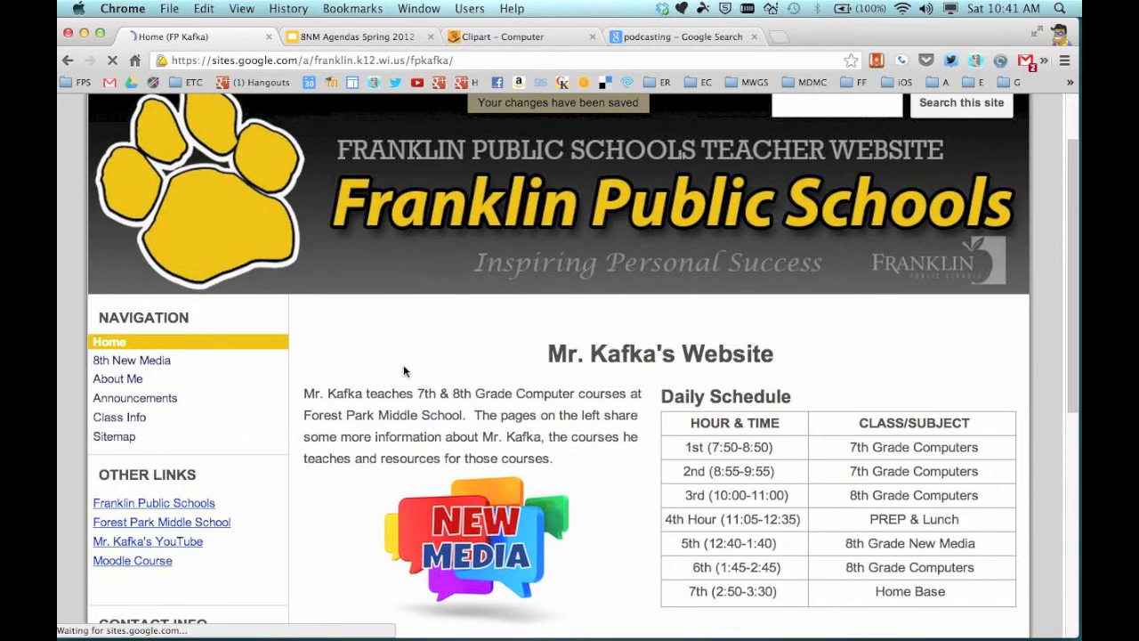
scroll(651, 511, "down", 1)
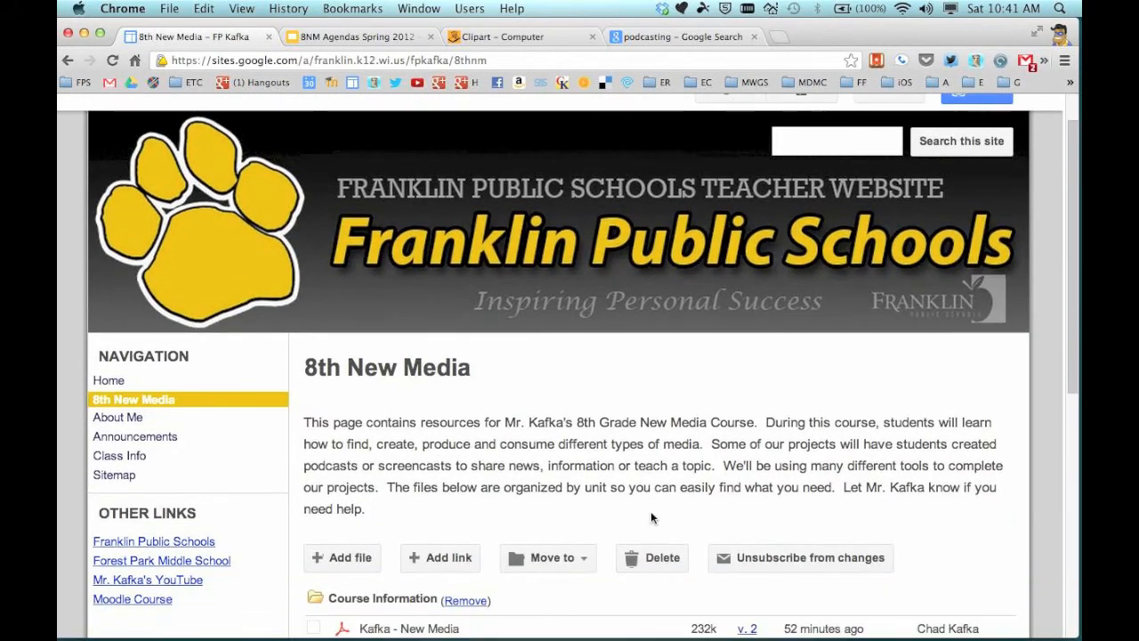
scroll(664, 374, "up", 1)
left_click(729, 142)
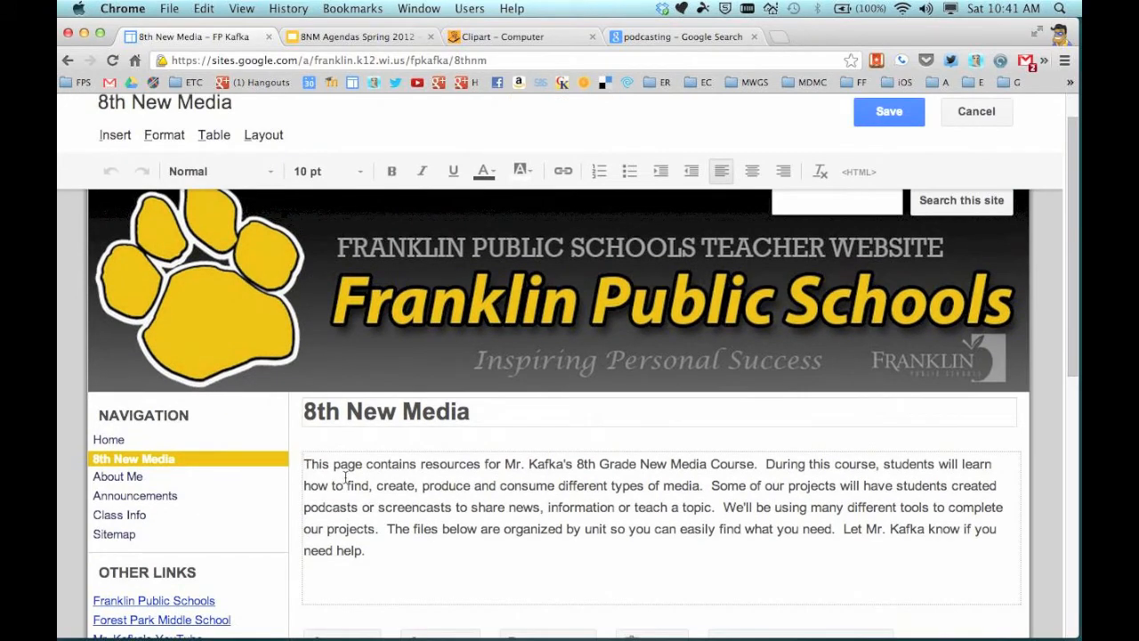
Switch to the Open Clip Art Library page for the Computer clipart and examine its image details and public domain notice.
left_click(534, 36)
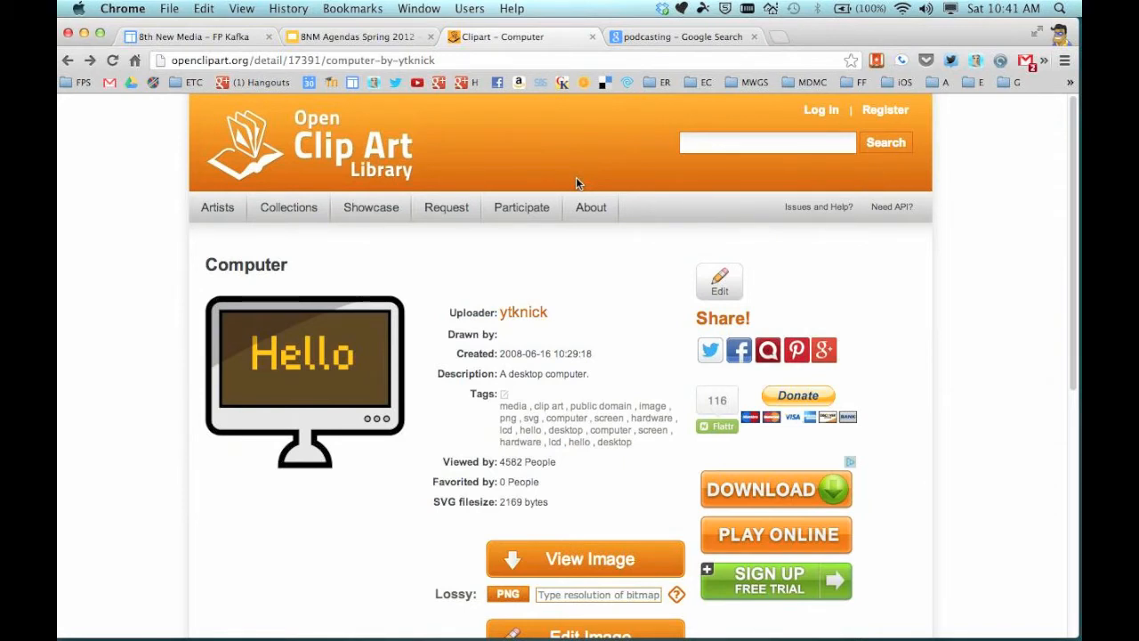
scroll(576, 177, "down", 5)
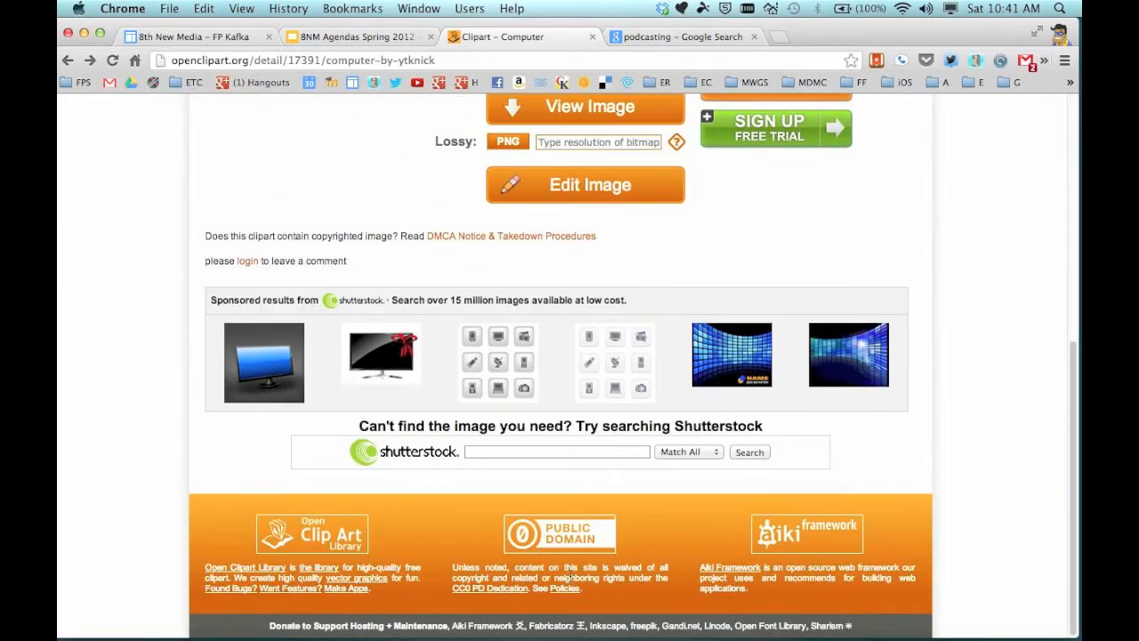
scroll(594, 577, "up", 5)
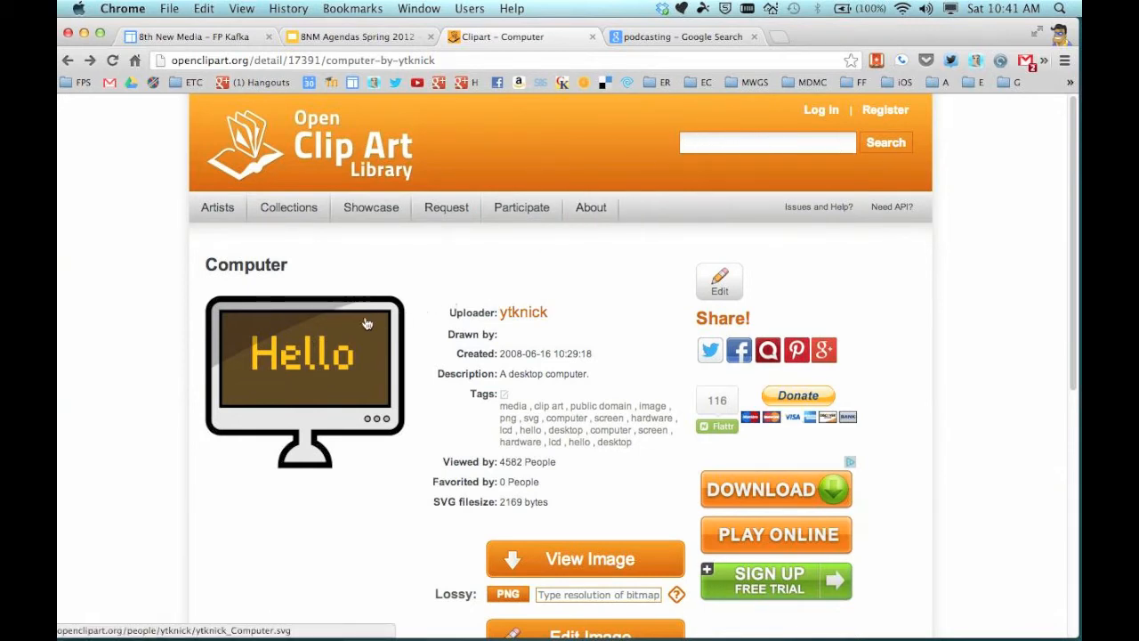
Open the Computer clipart image by itself in a new browser tab and switch to that tab.
right_click(303, 360)
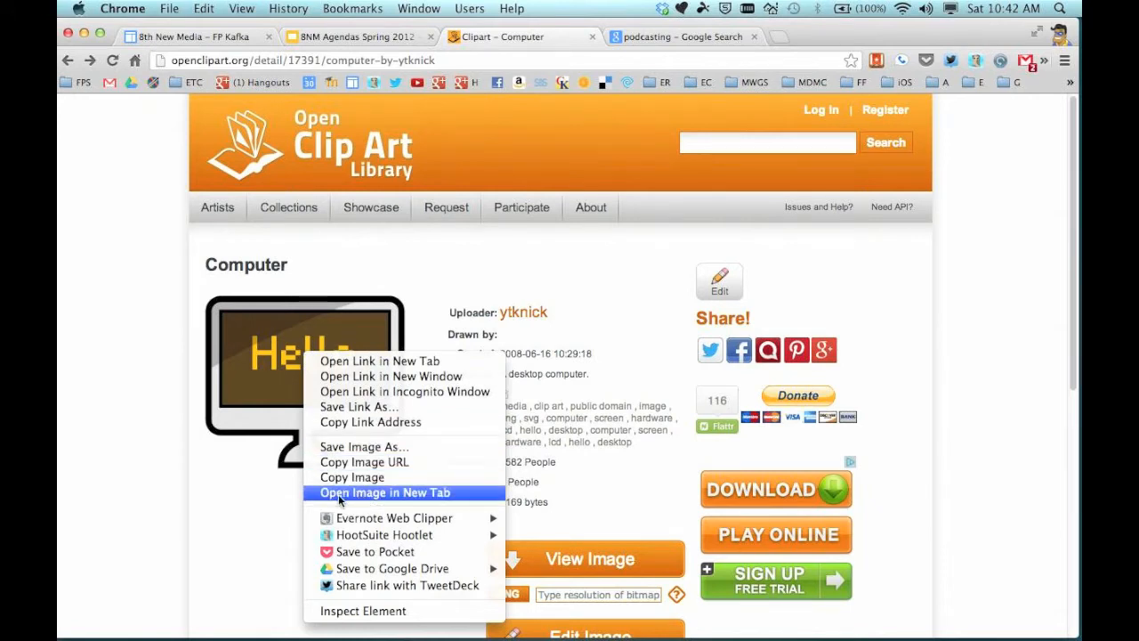
left_click(401, 492)
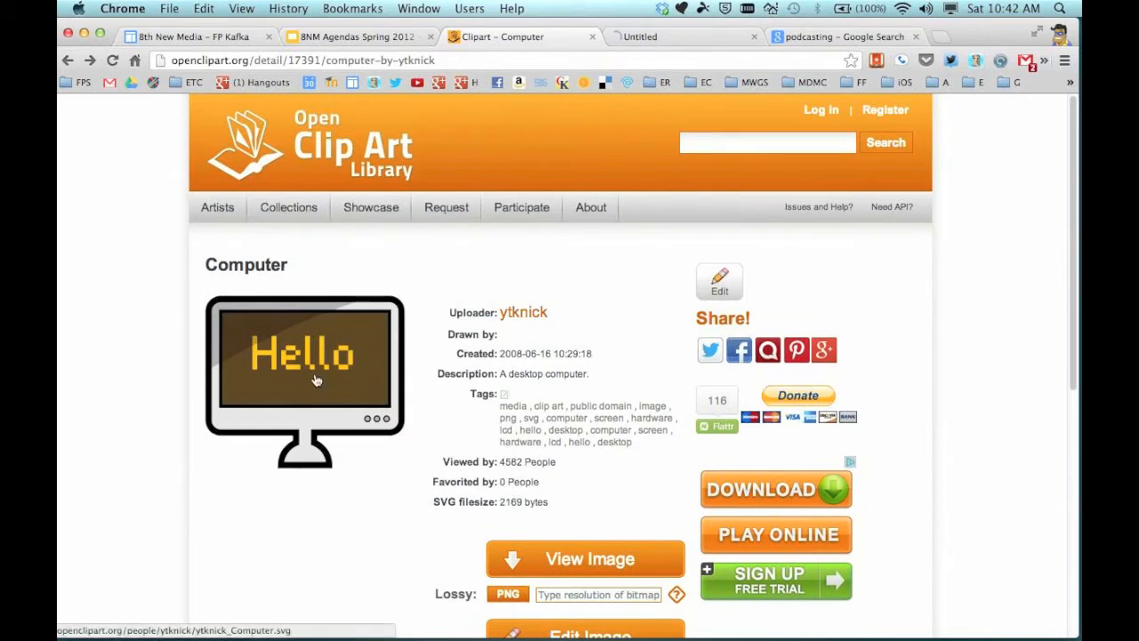
left_click(662, 38)
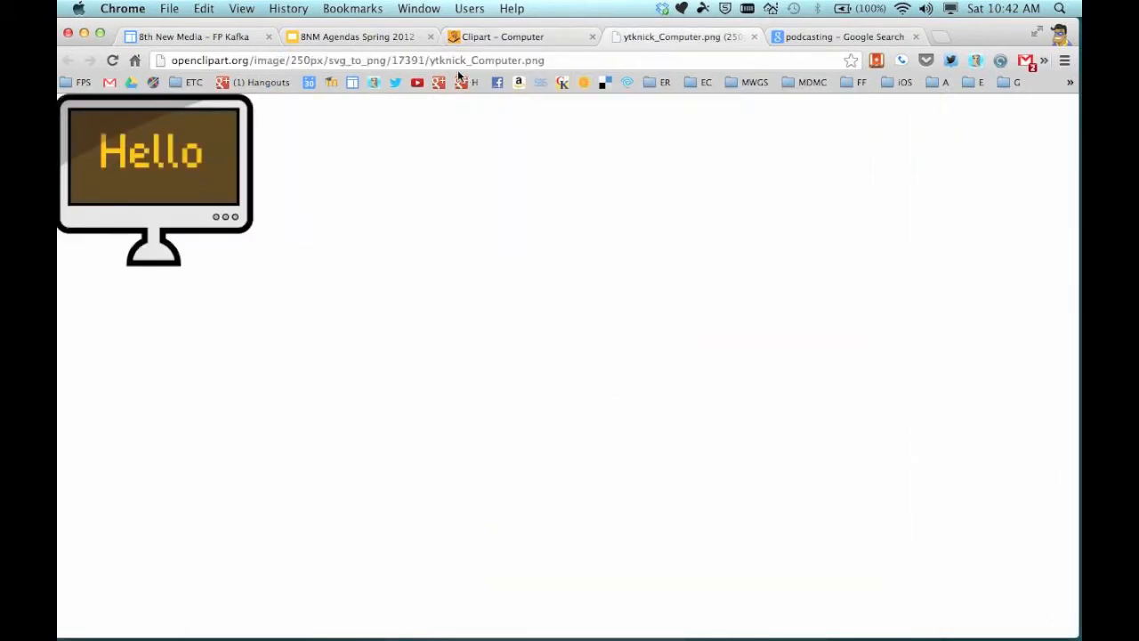
Copy the full web address of the standalone ytknick_Computer.png image.
left_click_drag(173, 60, 549, 59)
left_click(552, 62)
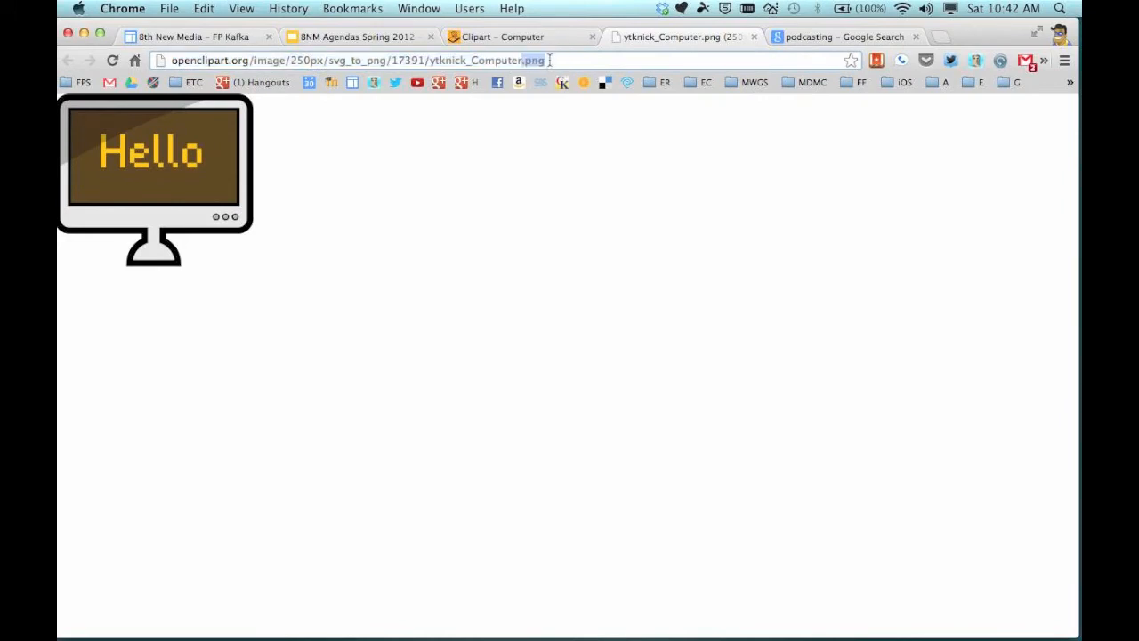
left_click(549, 61)
left_click_drag(560, 60, 172, 62)
key("super+c")
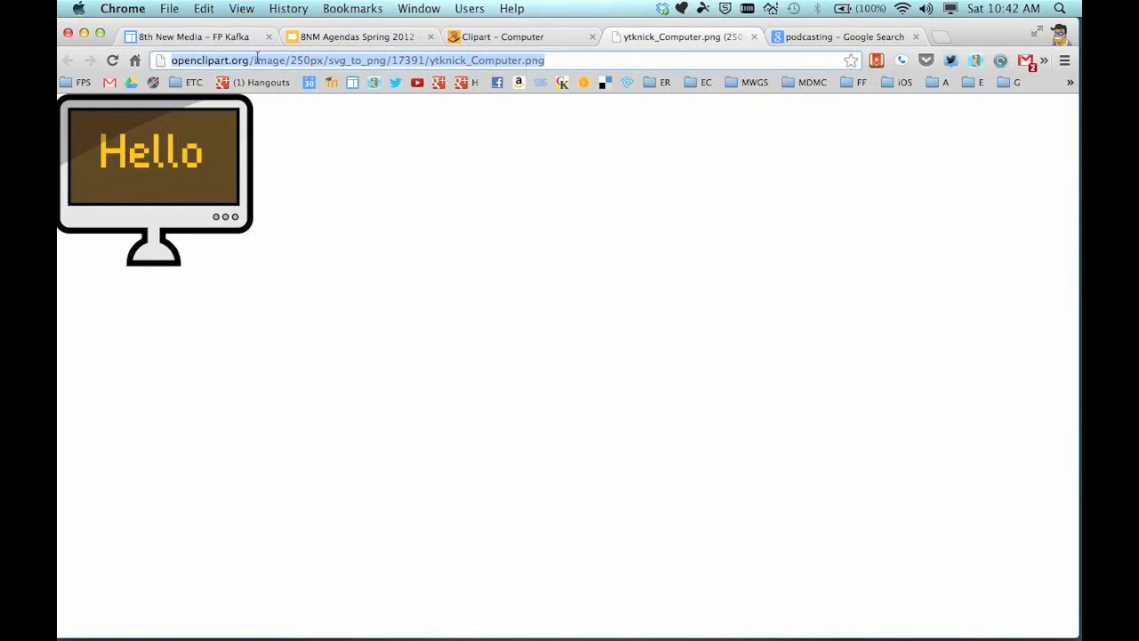
On the 8th New Media page being edited, insert the computer image by web address, using the copied image URL.
left_click(198, 36)
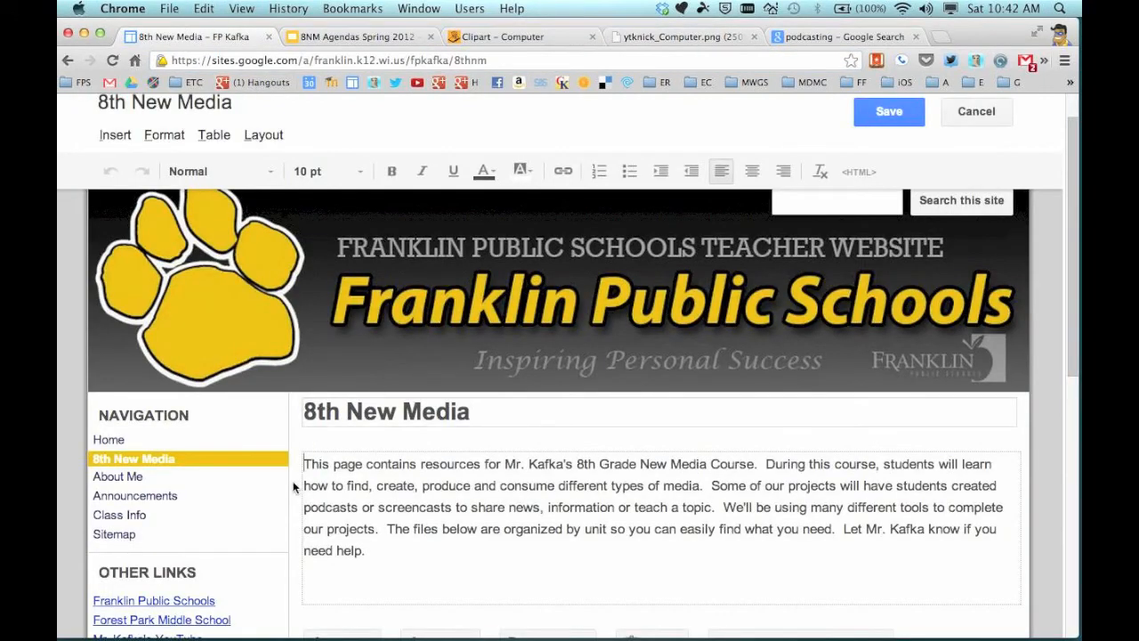
left_click(114, 134)
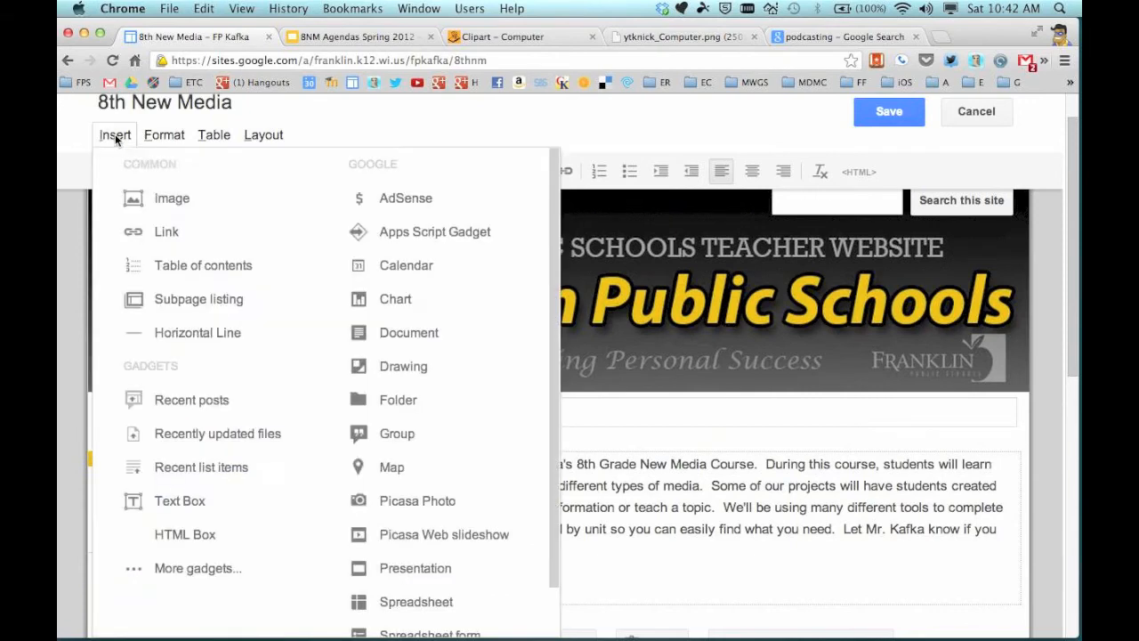
left_click(169, 195)
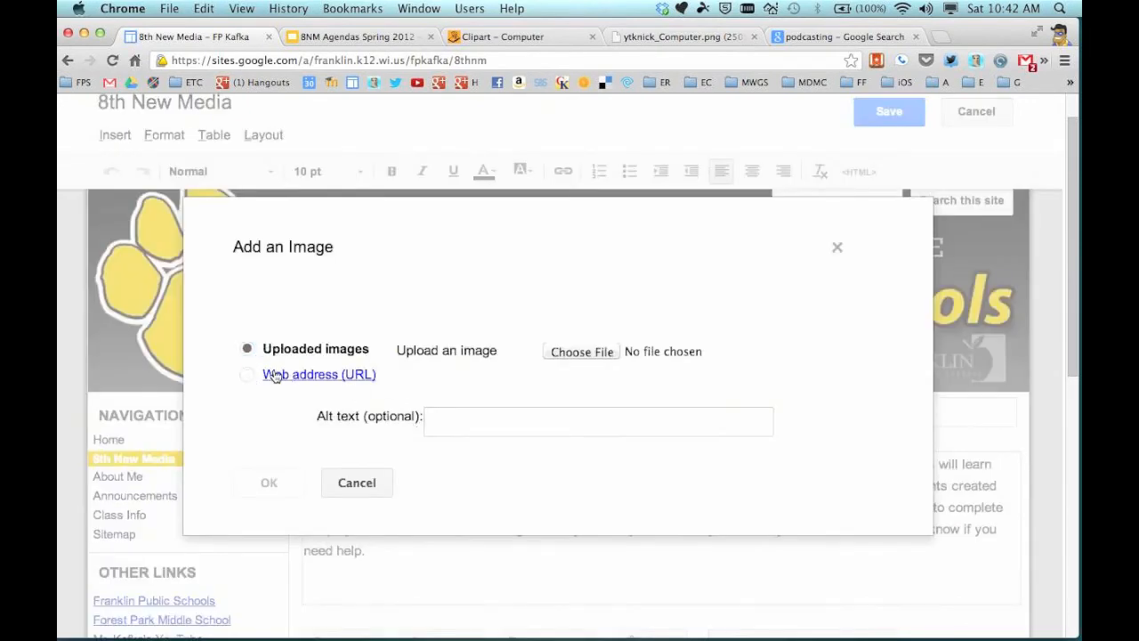
left_click(305, 375)
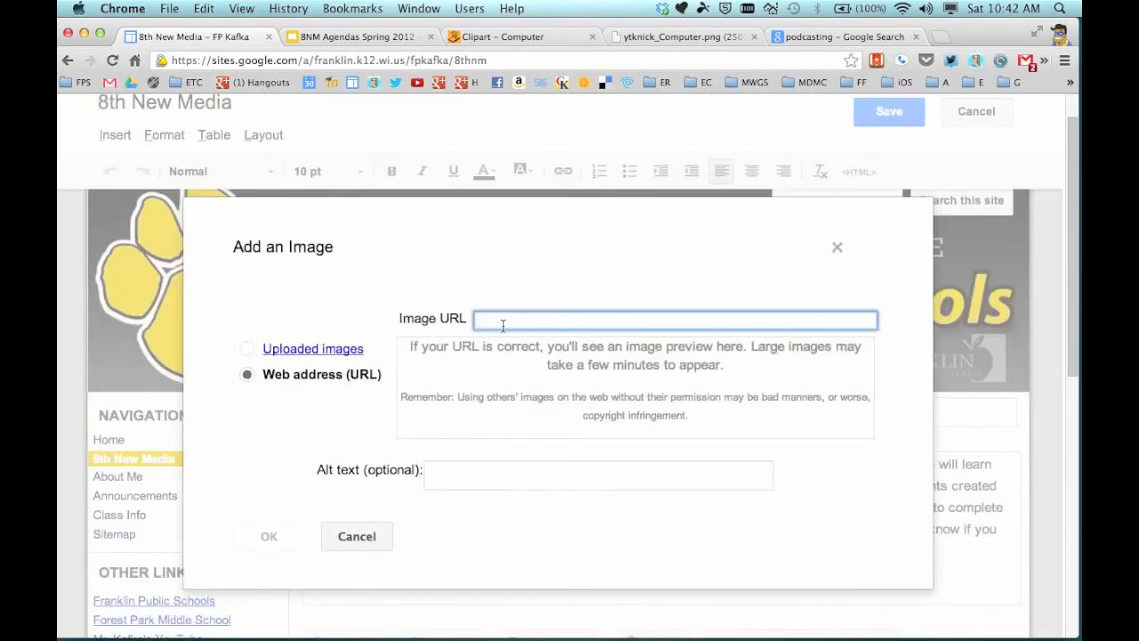
key("super+v")
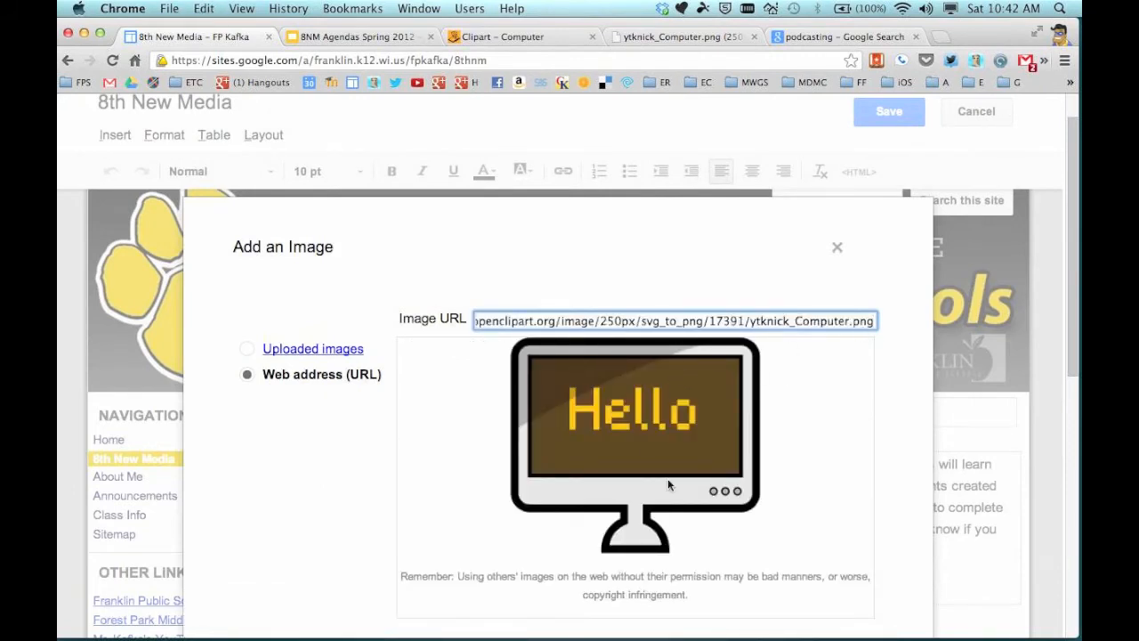
scroll(613, 442, "down", 3)
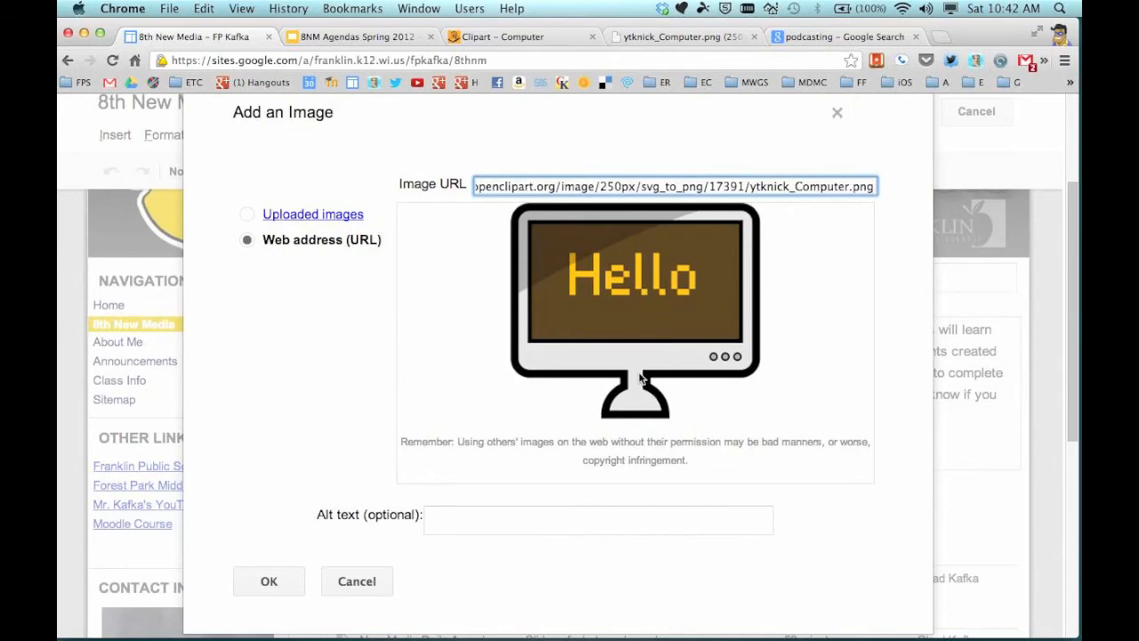
scroll(641, 378, "down", 2)
left_click(270, 512)
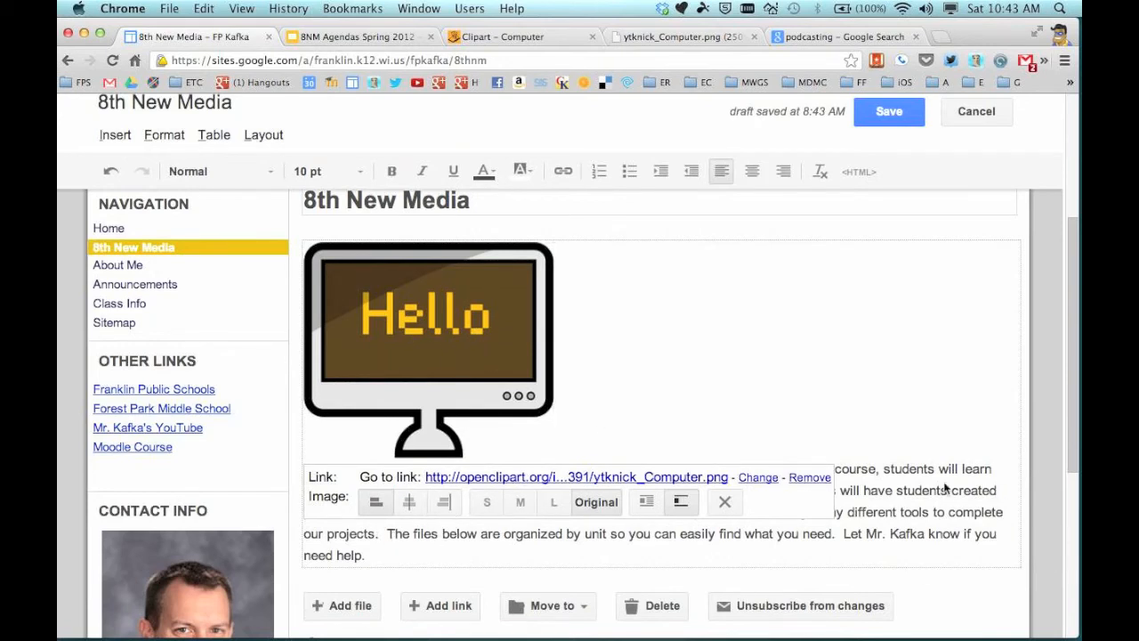
Turn on text wrapping for the computer image and save the 8th New Media page.
left_click(648, 505)
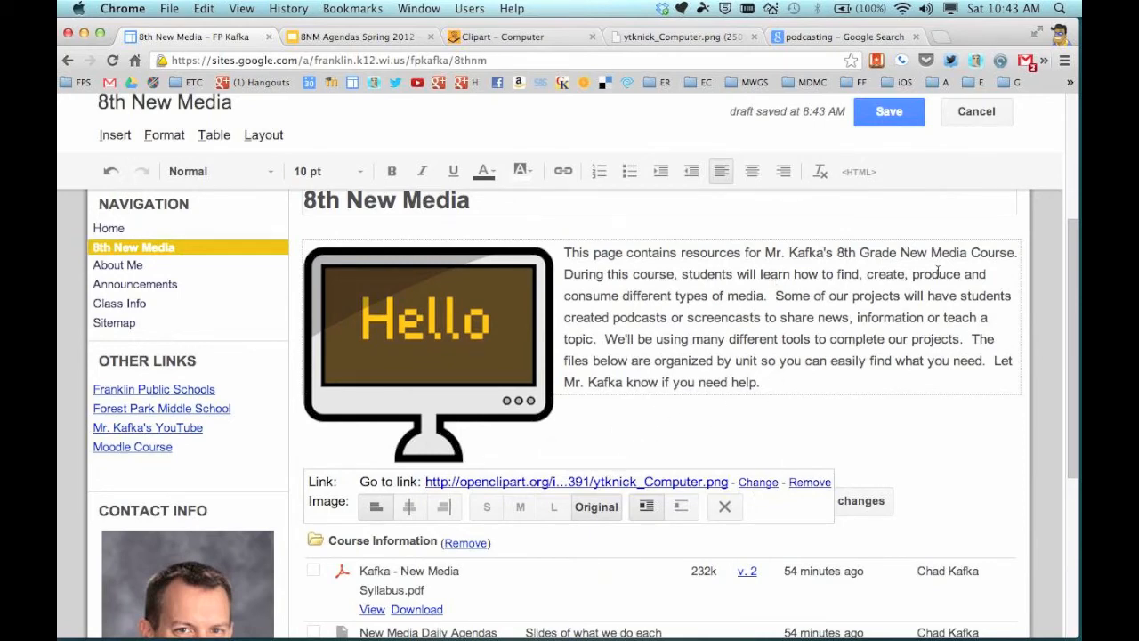
left_click(889, 111)
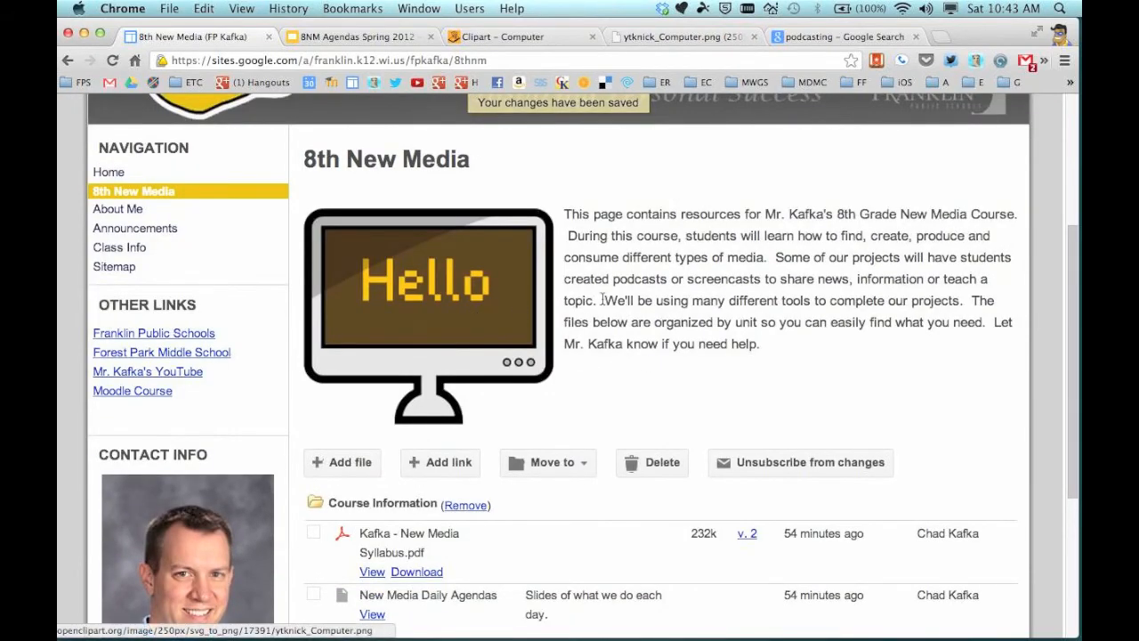
Reopen the 8th New Media page for editing, set the computer image to size S, and save the page.
scroll(550, 300, "up", 3)
scroll(778, 353, "up", 2)
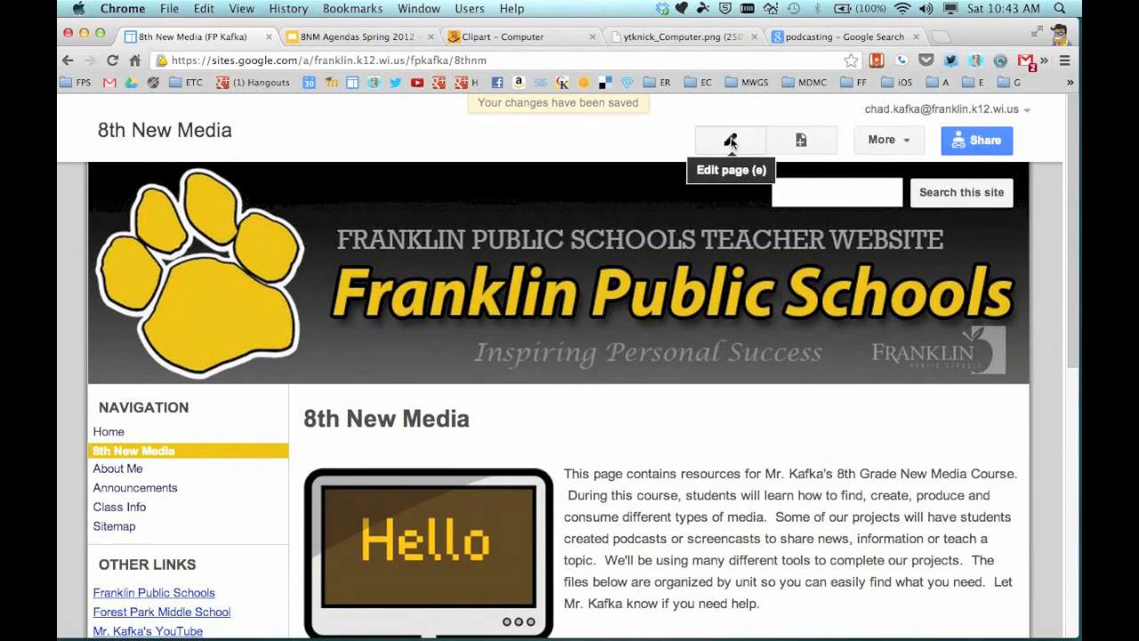
left_click(731, 137)
scroll(587, 527, "down", 3)
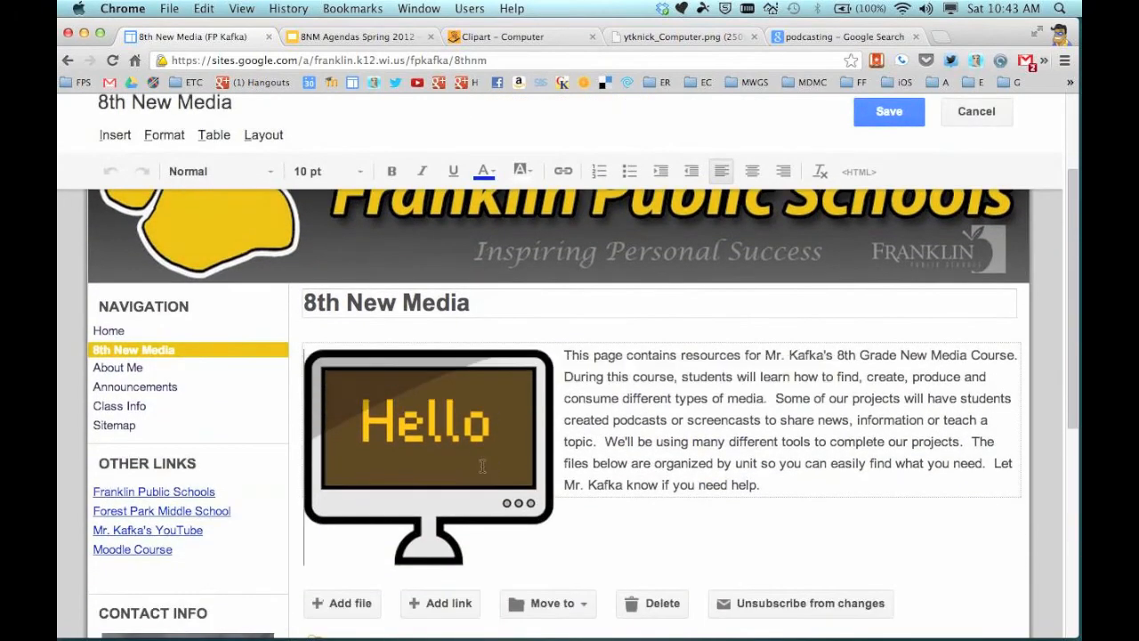
left_click(489, 607)
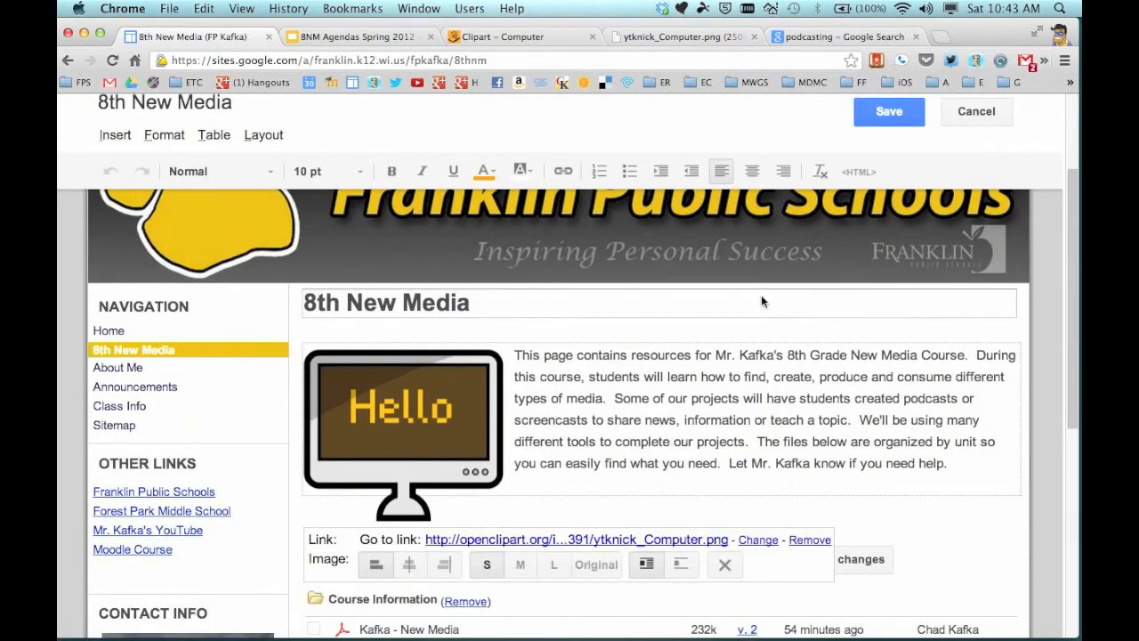
left_click(890, 111)
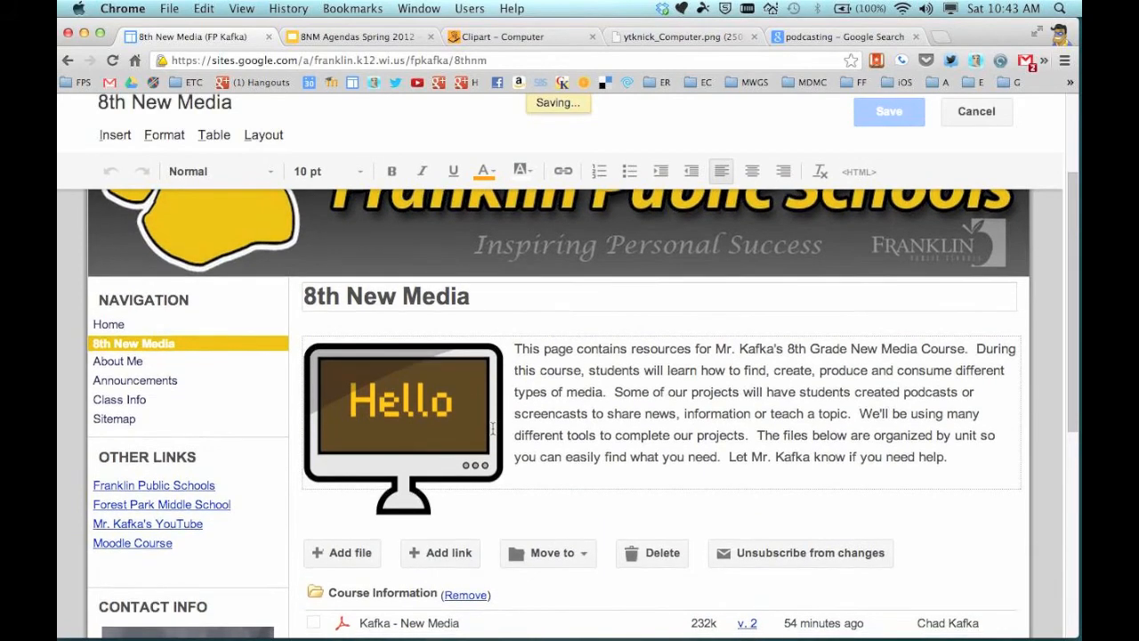
scroll(492, 427, "down", 1)
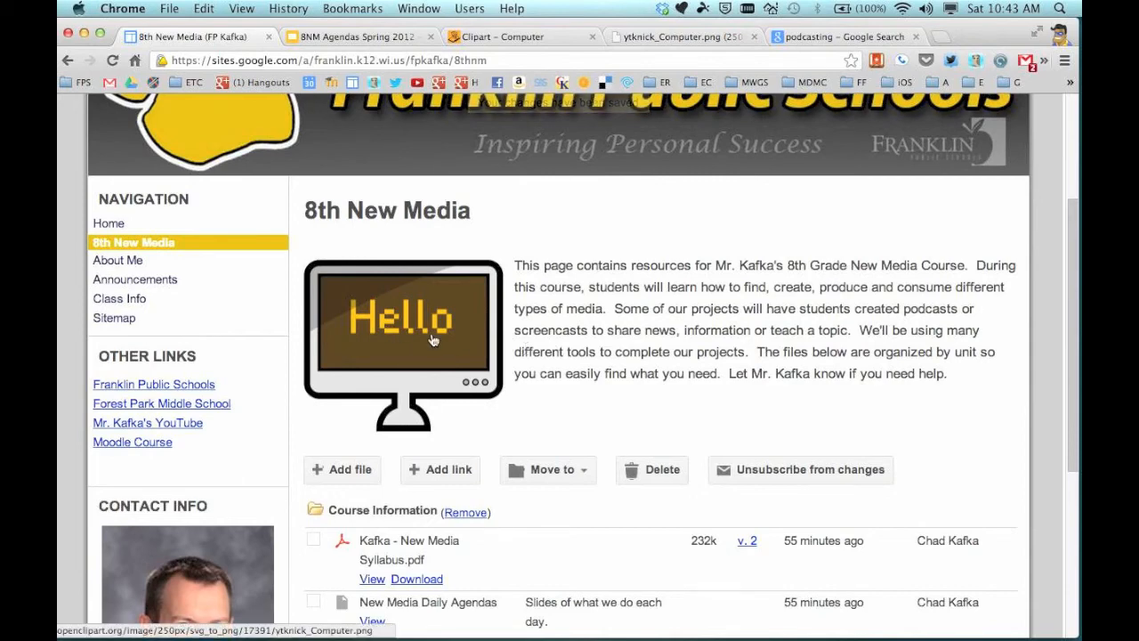
Bring up the save dialog for the standalone ytknick_Computer.png image and dismiss it without saving.
left_click(485, 35)
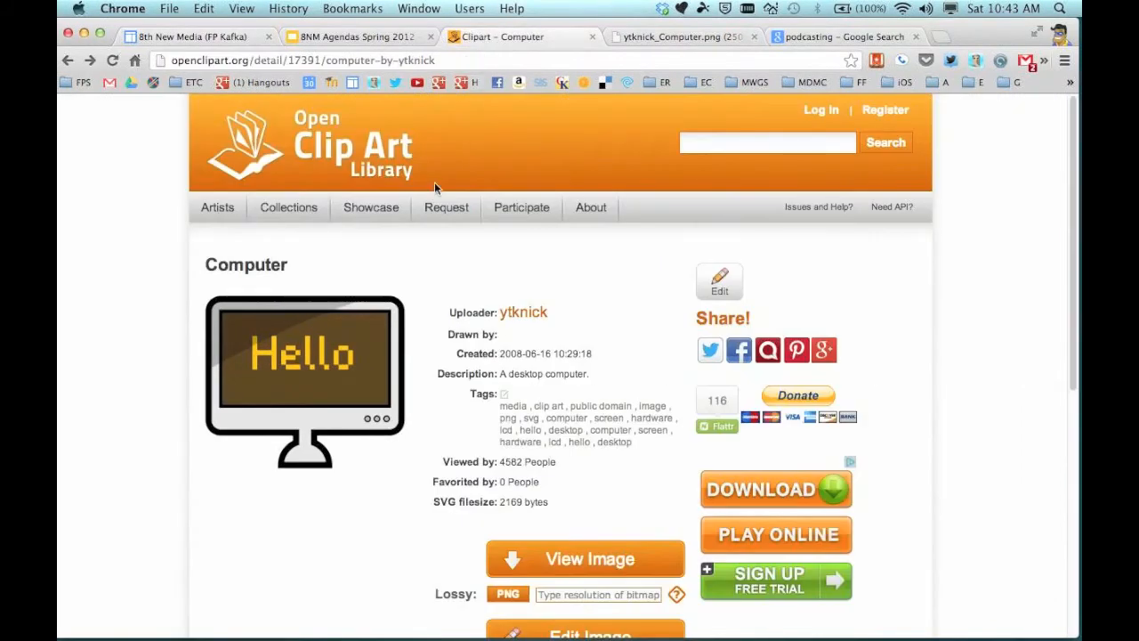
left_click(639, 34)
right_click(210, 156)
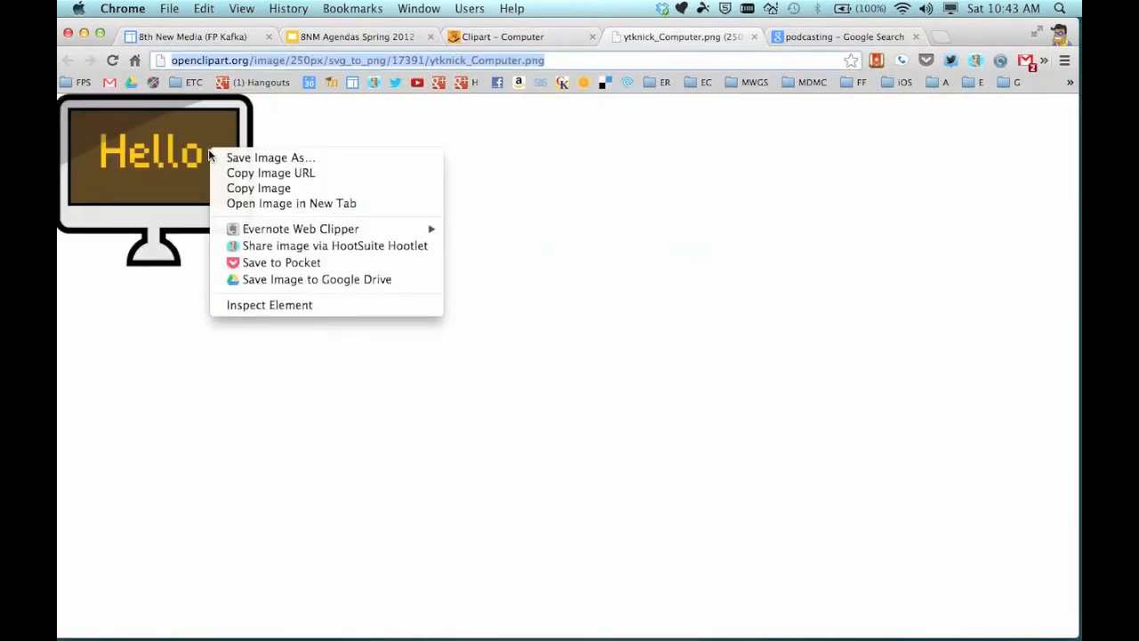
left_click(288, 160)
left_click(210, 206)
left_click(878, 425)
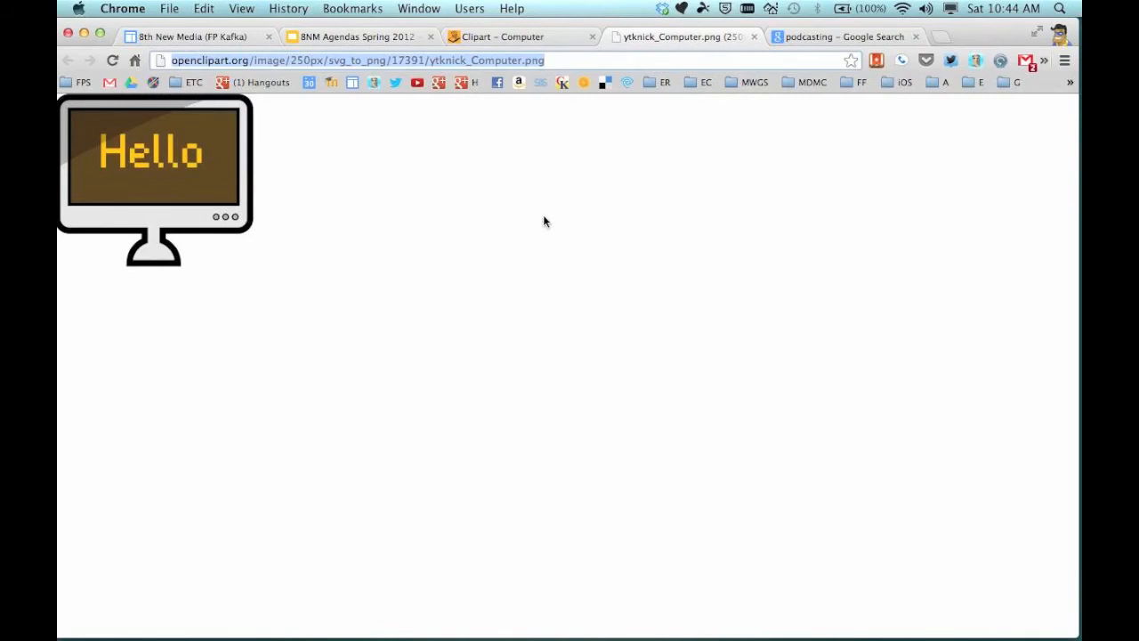
left_click(542, 37)
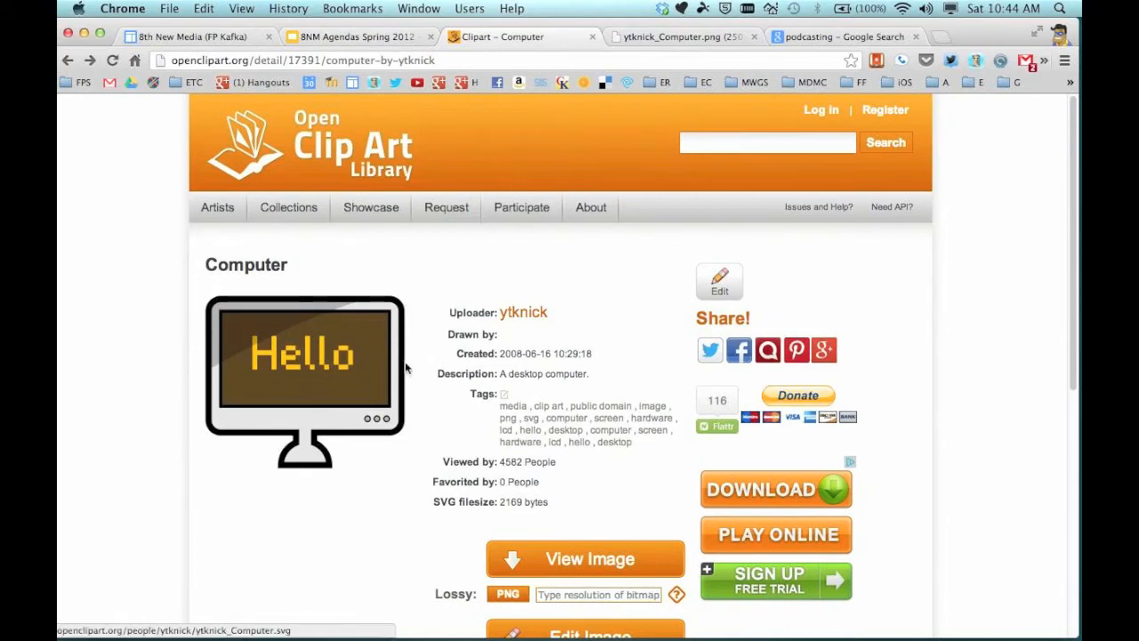
left_click(206, 39)
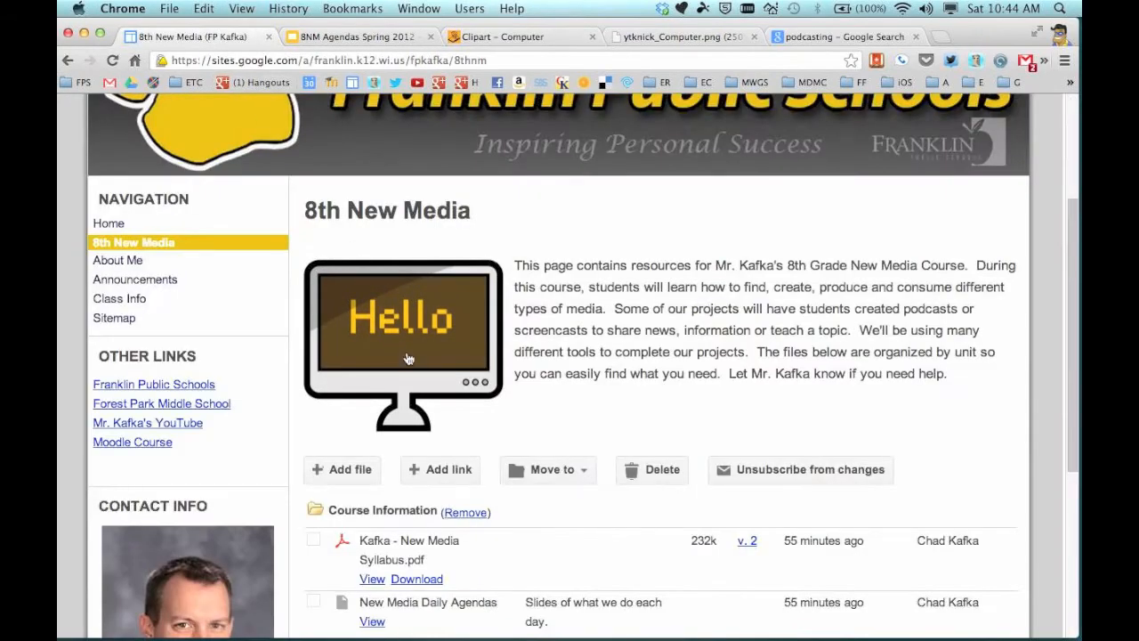
Switch to the Google Images podcasting search and run an advanced search with usage rights set to free to use or share.
left_click(801, 38)
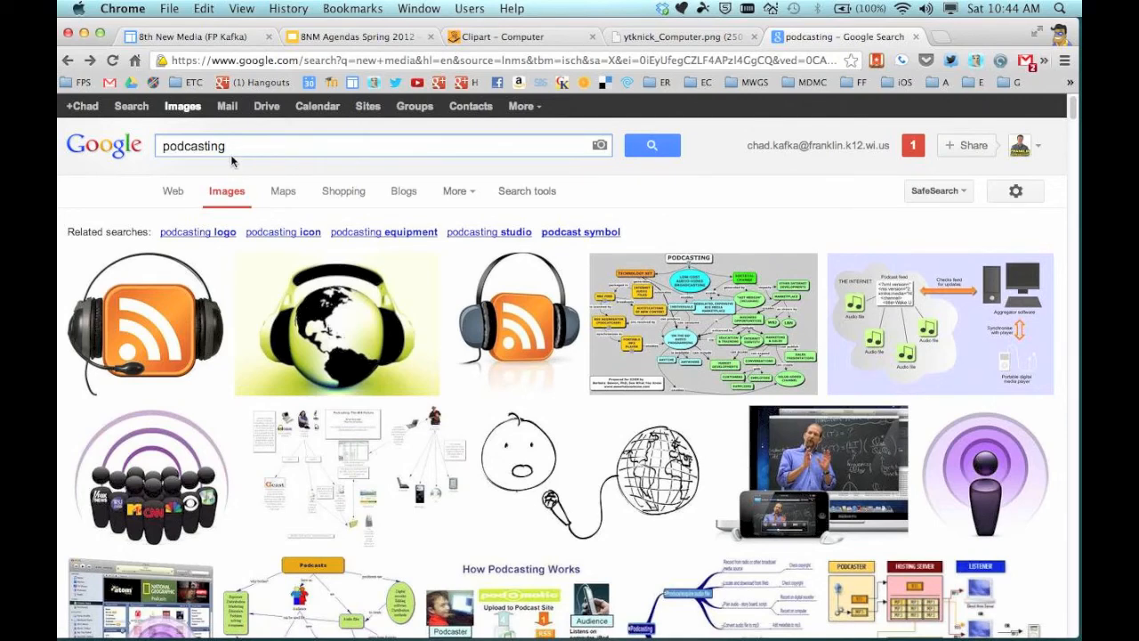
left_click(1023, 194)
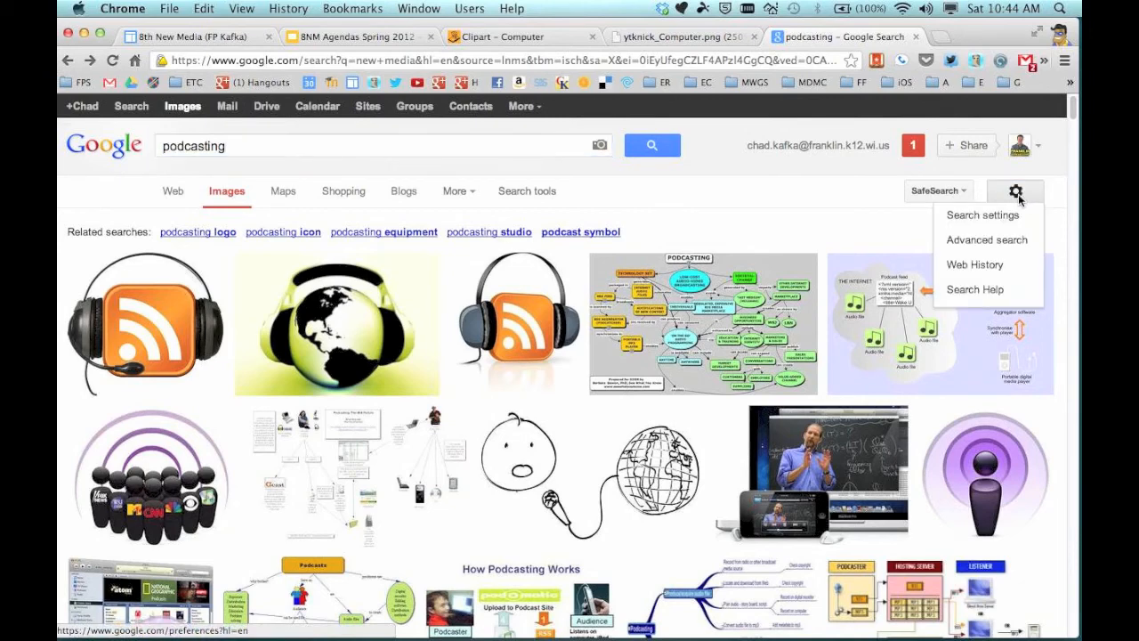
left_click(1009, 242)
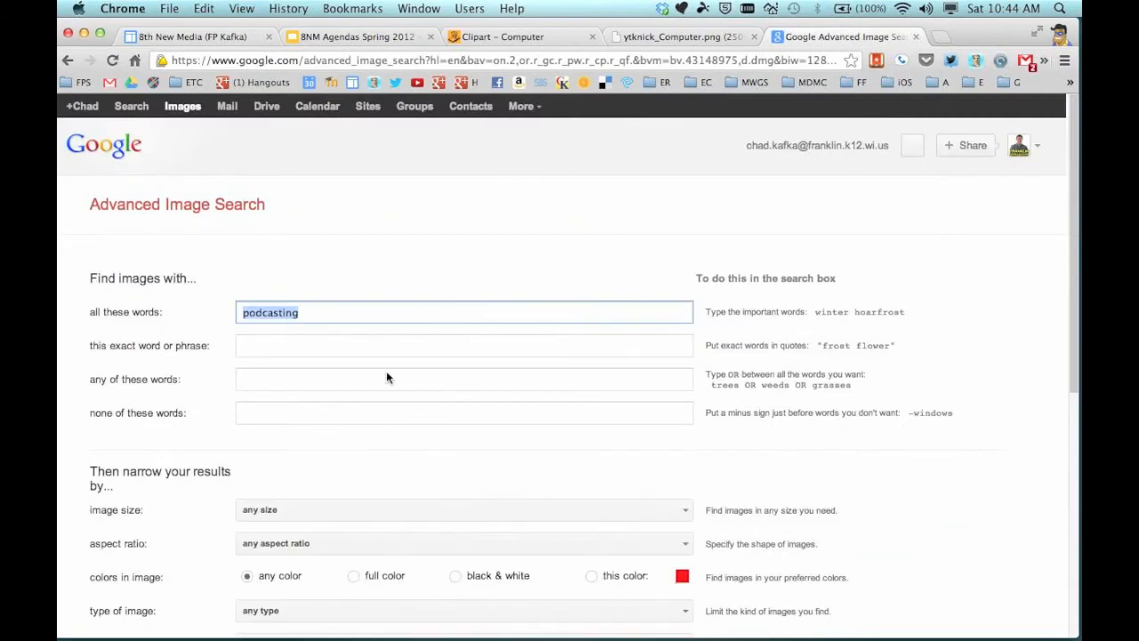
scroll(319, 375, "down", 7)
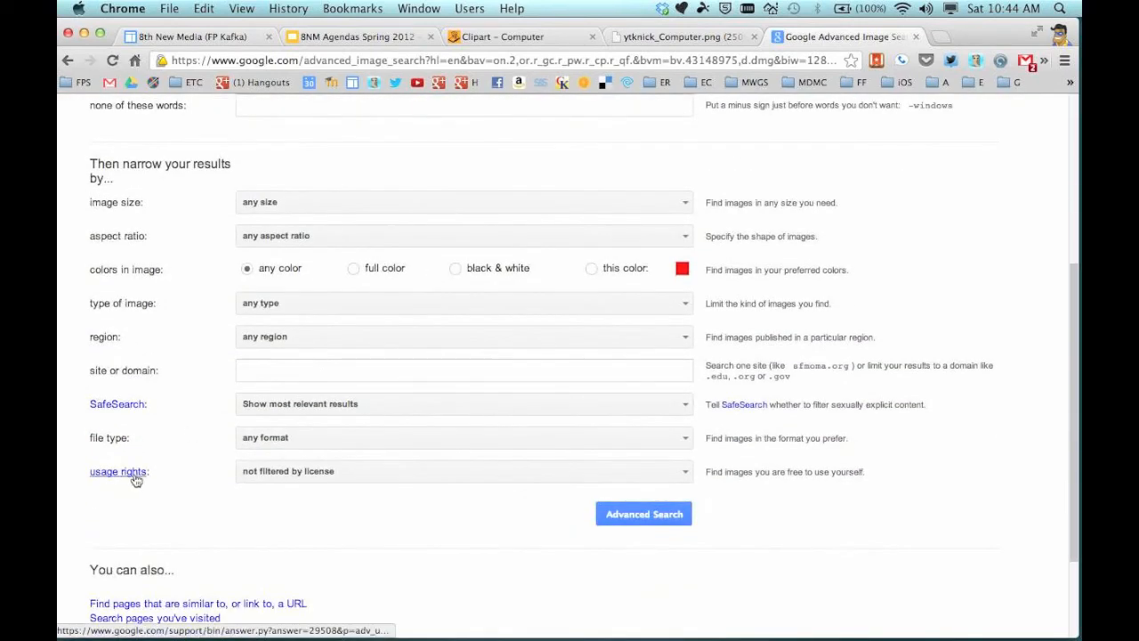
left_click(290, 474)
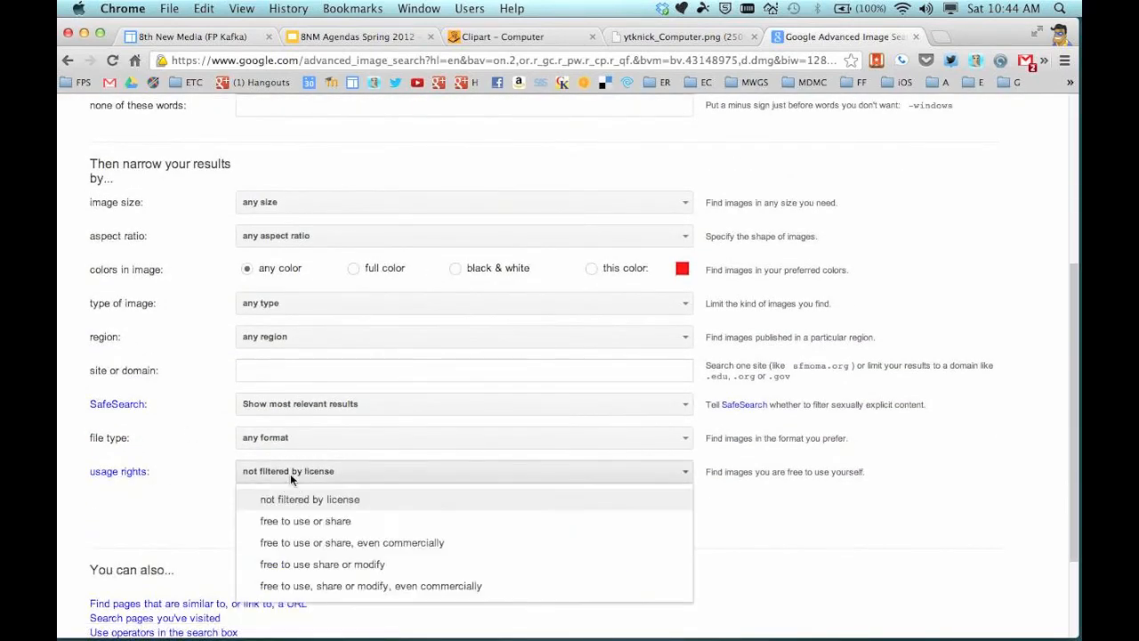
left_click(341, 531)
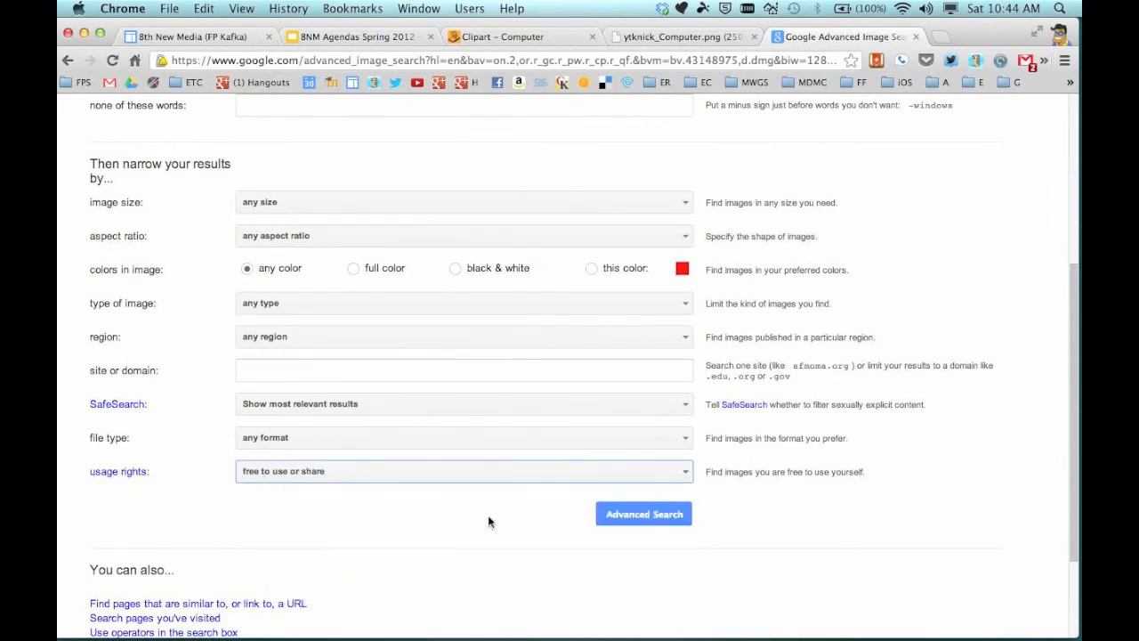
left_click(650, 515)
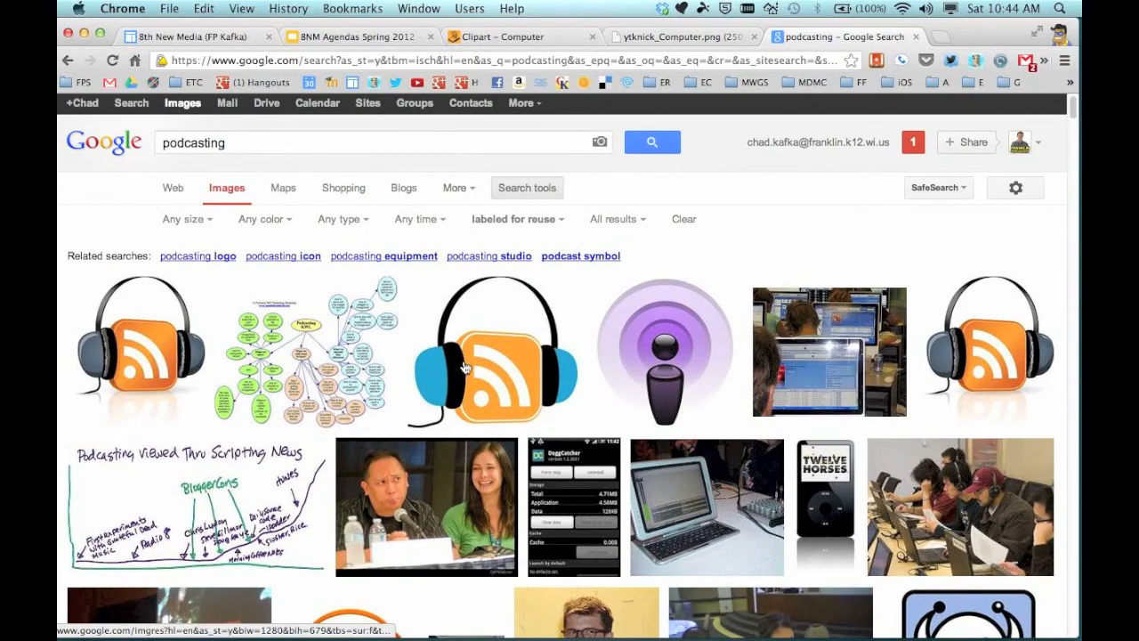
Browse the reusable podcasting images and open the preview of the first orange podcast logo with headphones, Podcastlogo.jpg from Wikimedia Commons.
scroll(686, 372, "down", 5)
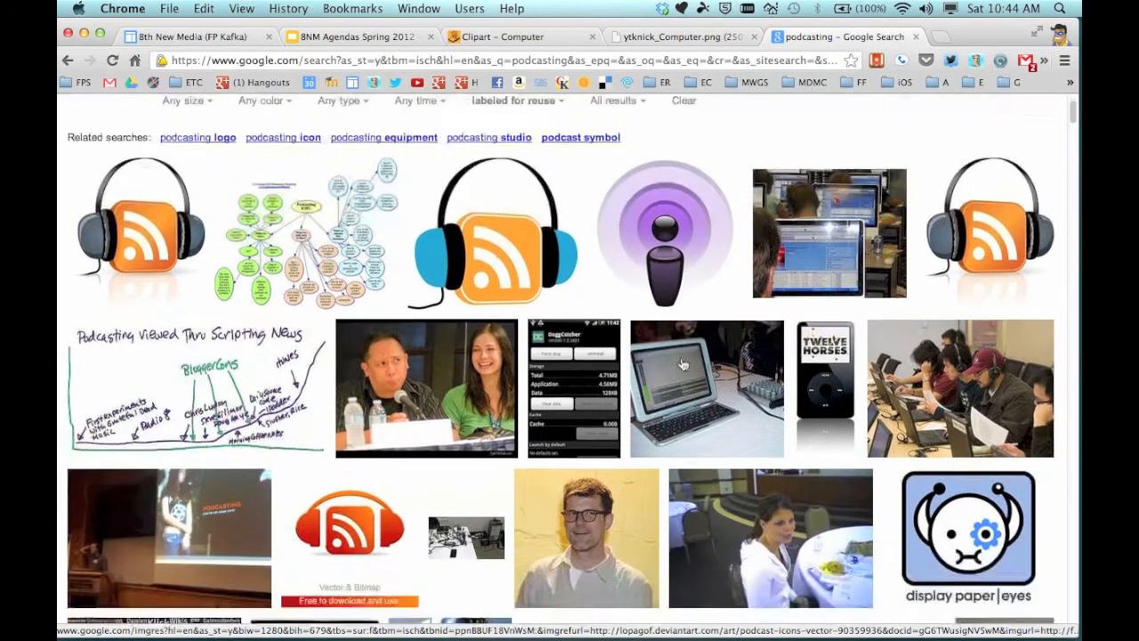
scroll(681, 363, "down", 2)
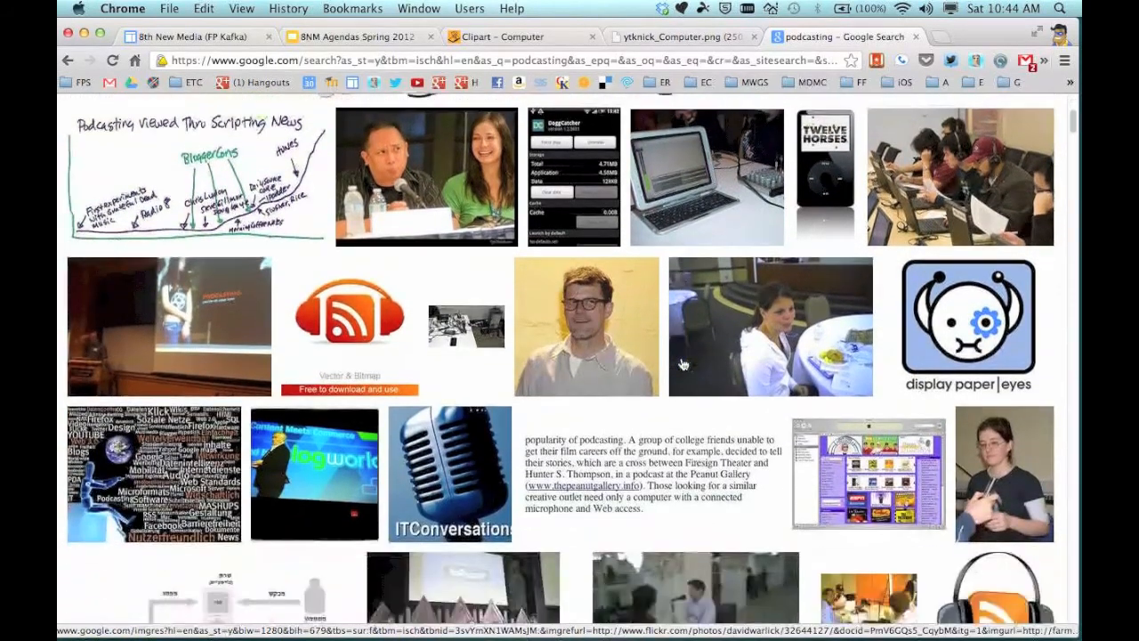
scroll(681, 363, "up", 6)
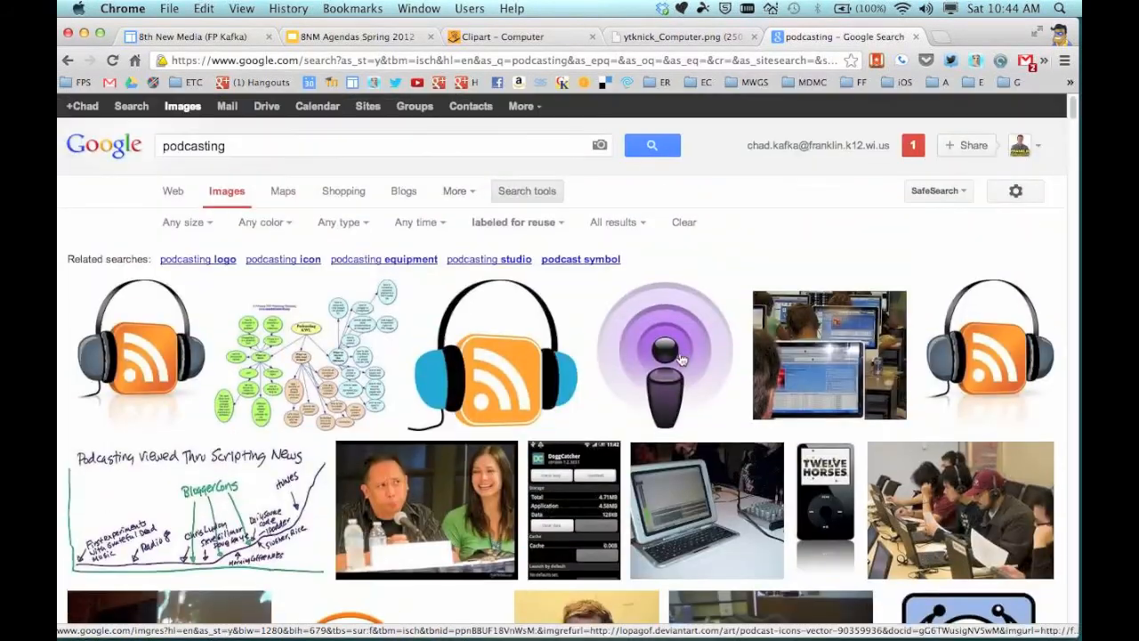
left_click(149, 351)
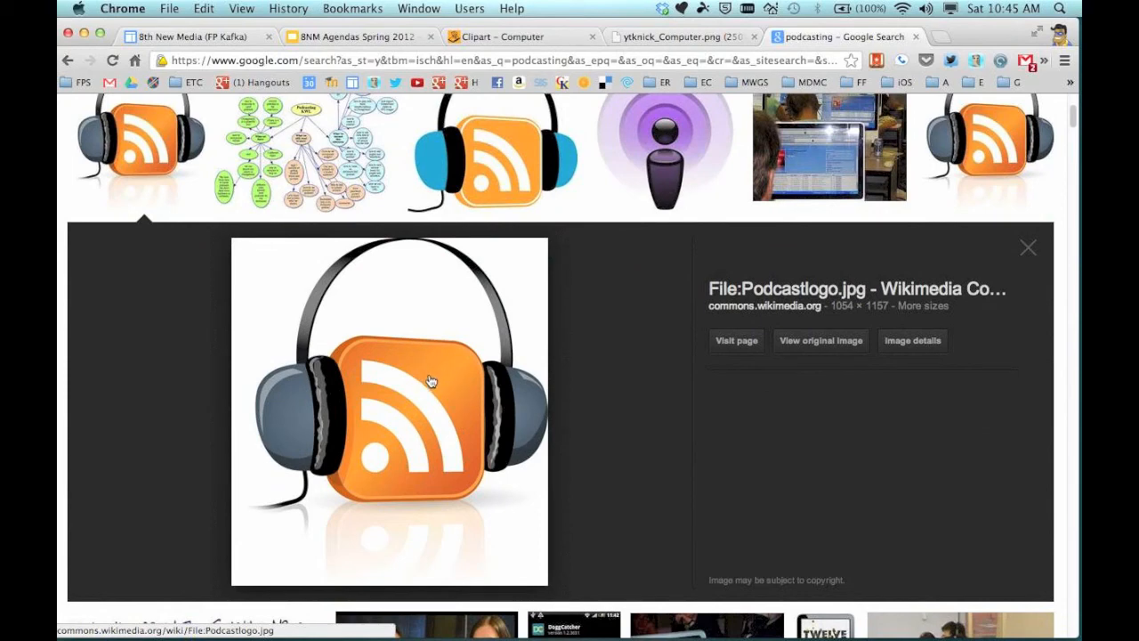
Open the original full-size Podcastlogo.jpg image and copy its web address.
left_click(830, 345)
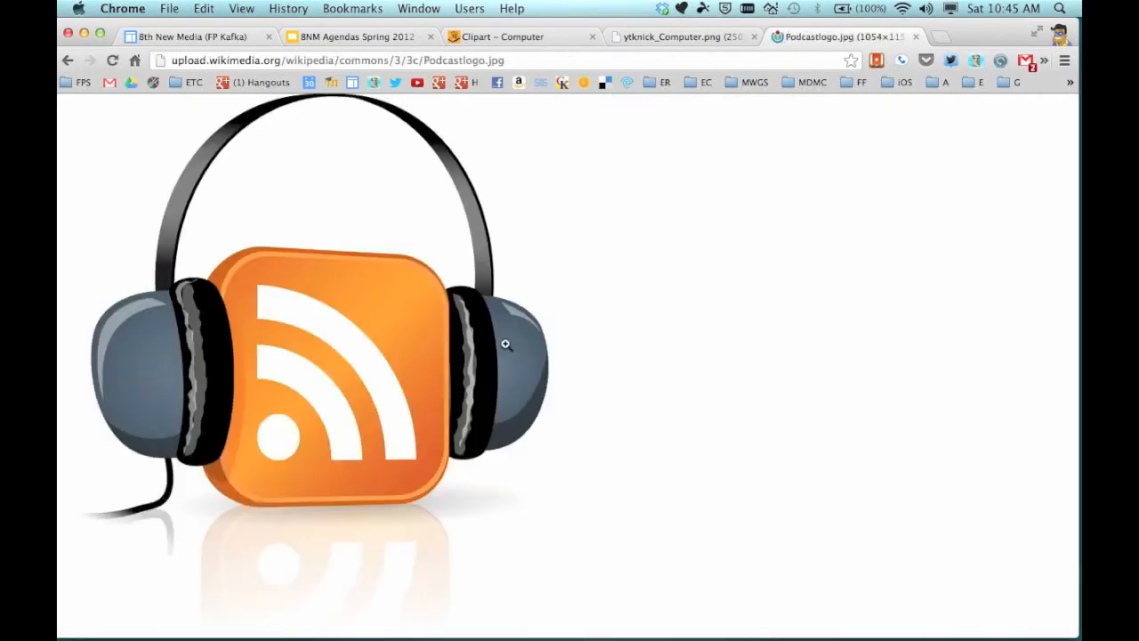
left_click(515, 59)
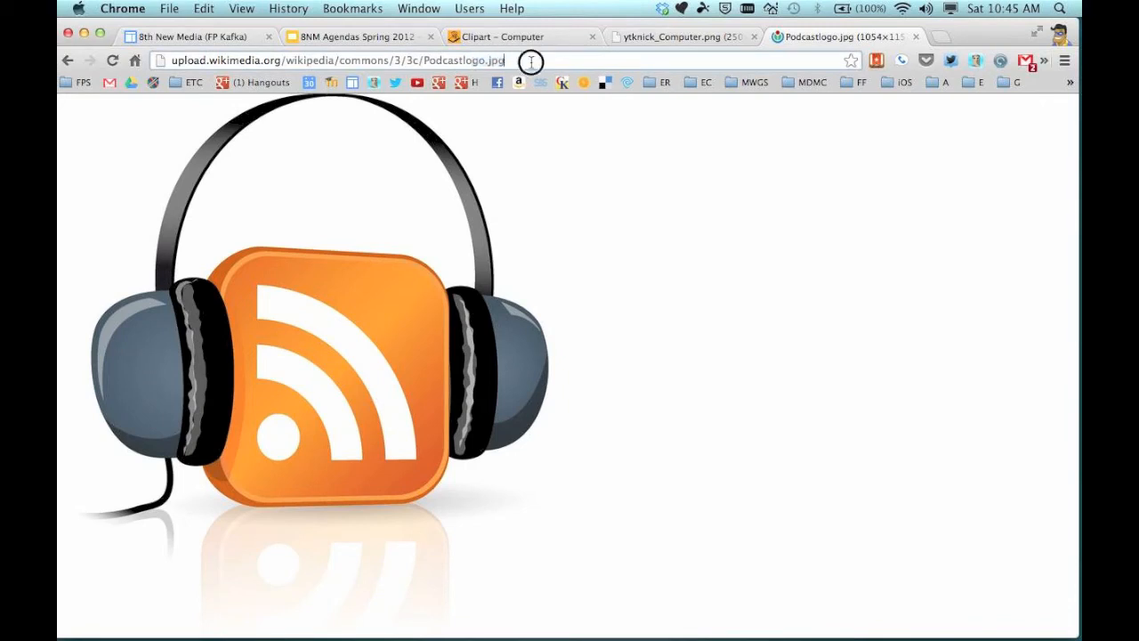
left_click(531, 61)
key("super+c")
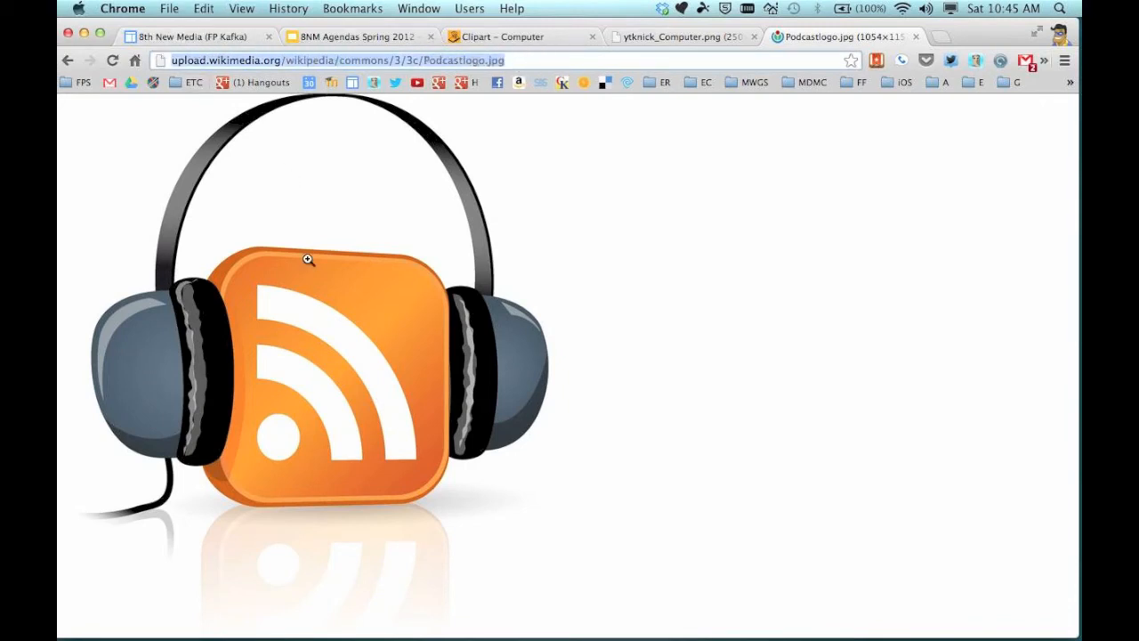
Return to the 8th New Media page, open it for editing, and add five blank lines below the course description.
left_click(223, 41)
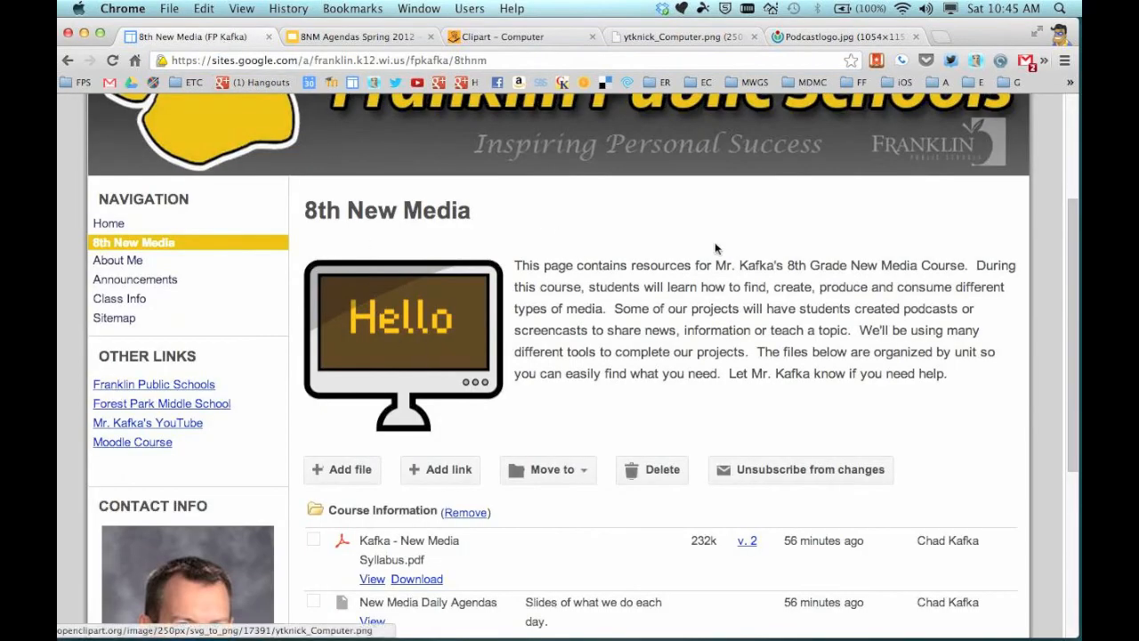
scroll(715, 242, "up", 5)
left_click(720, 140)
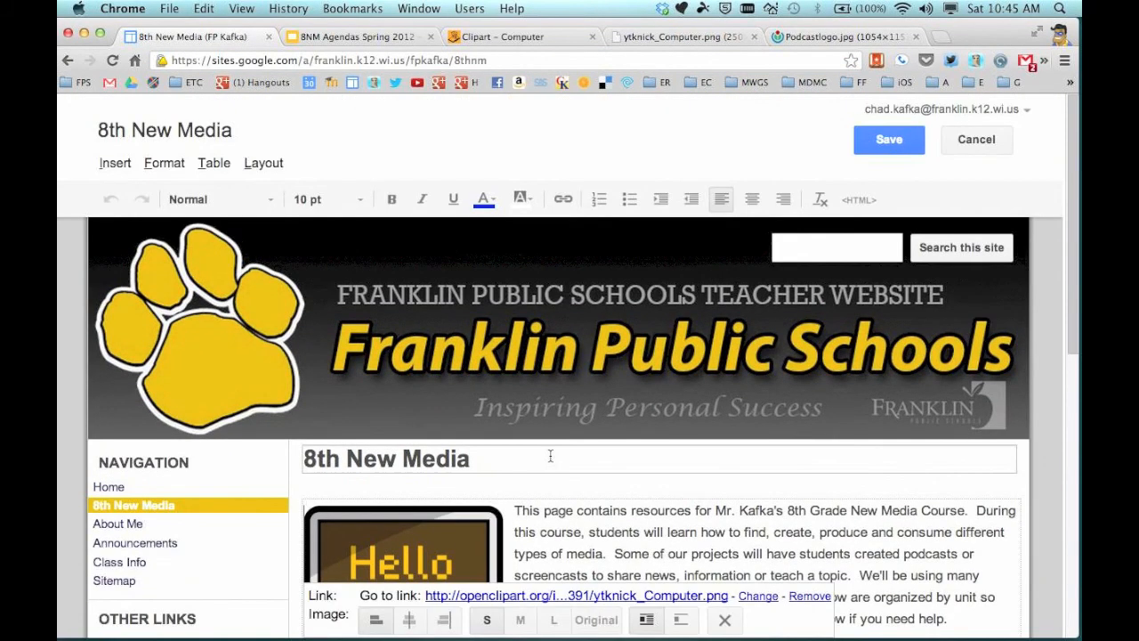
scroll(554, 450, "down", 3)
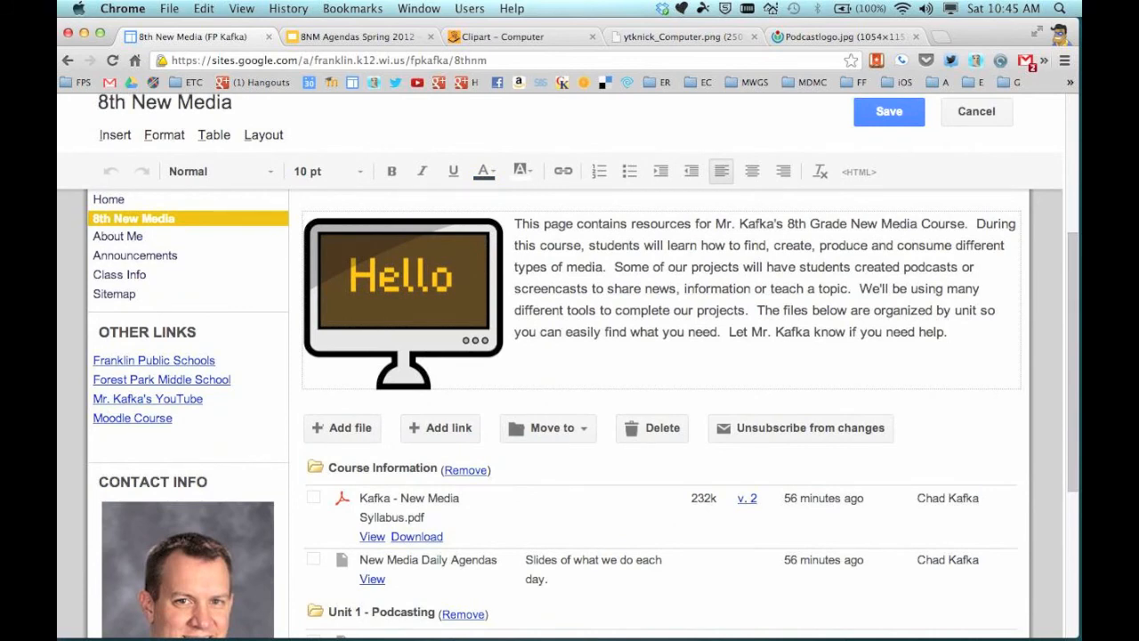
key("Return")
key("Return")
key("Return")
key("Return")
key("Return")
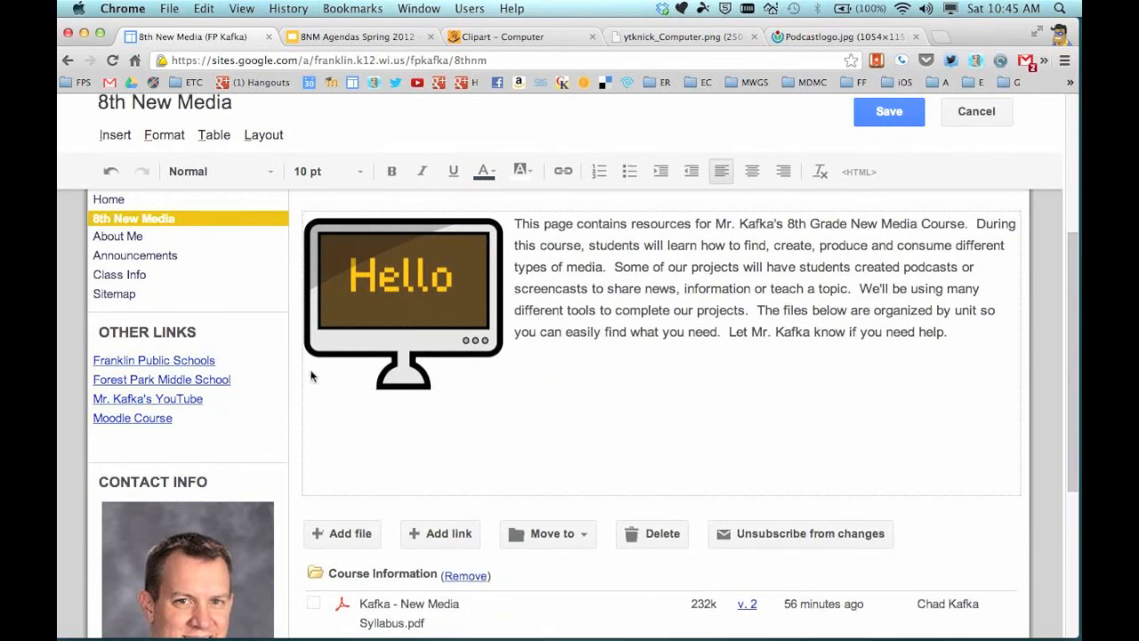
left_click(116, 134)
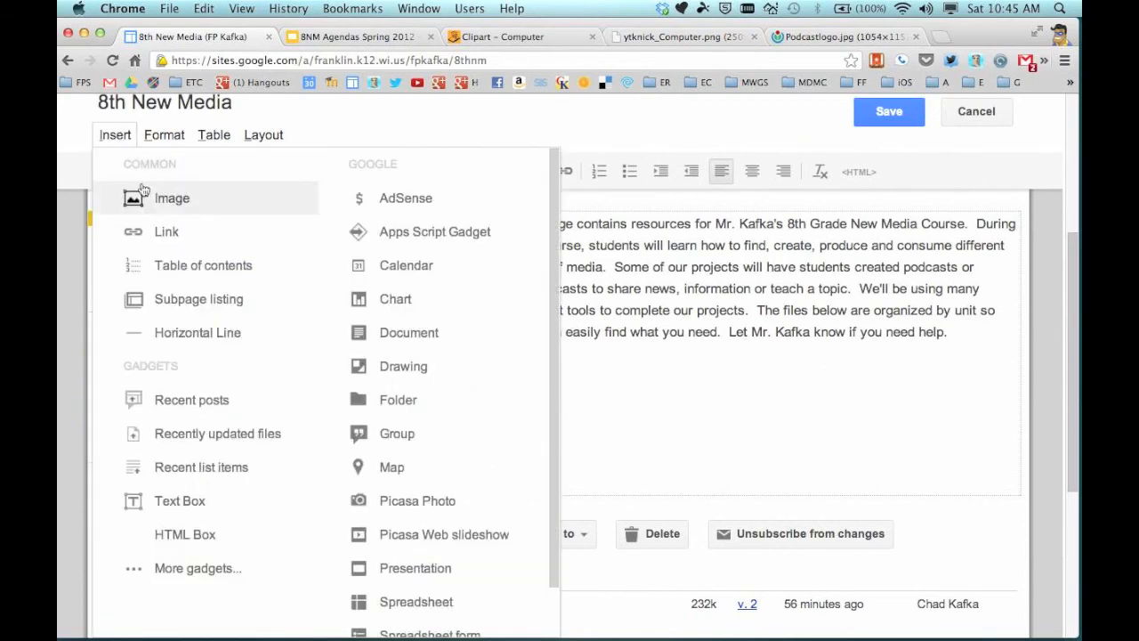
left_click(151, 199)
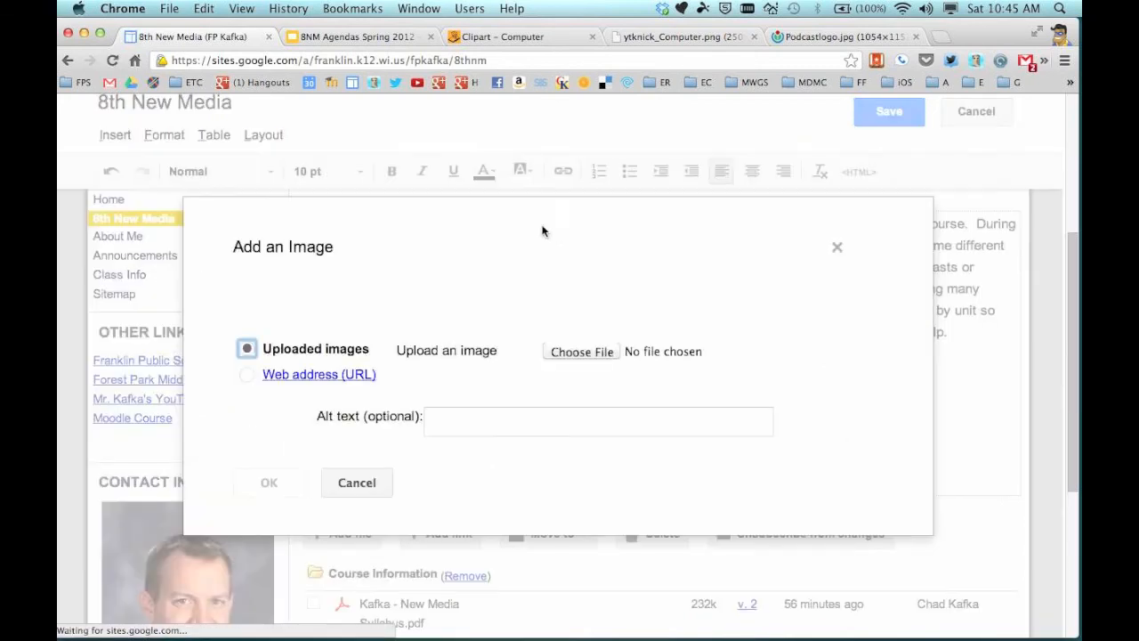
left_click(332, 381)
key("super+v")
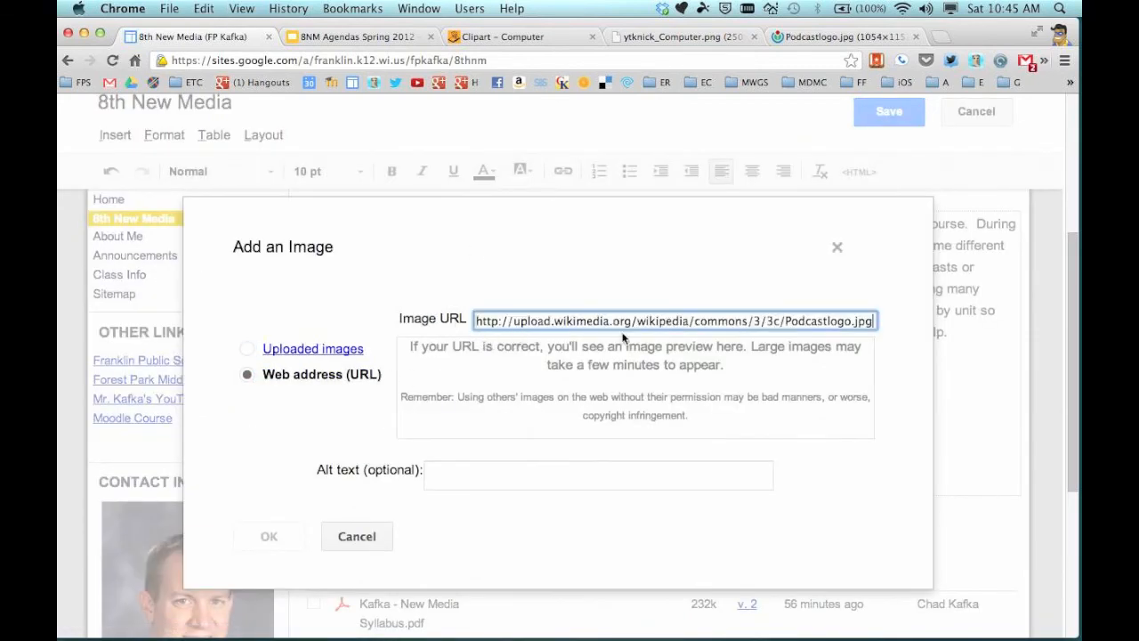
scroll(750, 415, "down", 2)
scroll(750, 416, "down", 5)
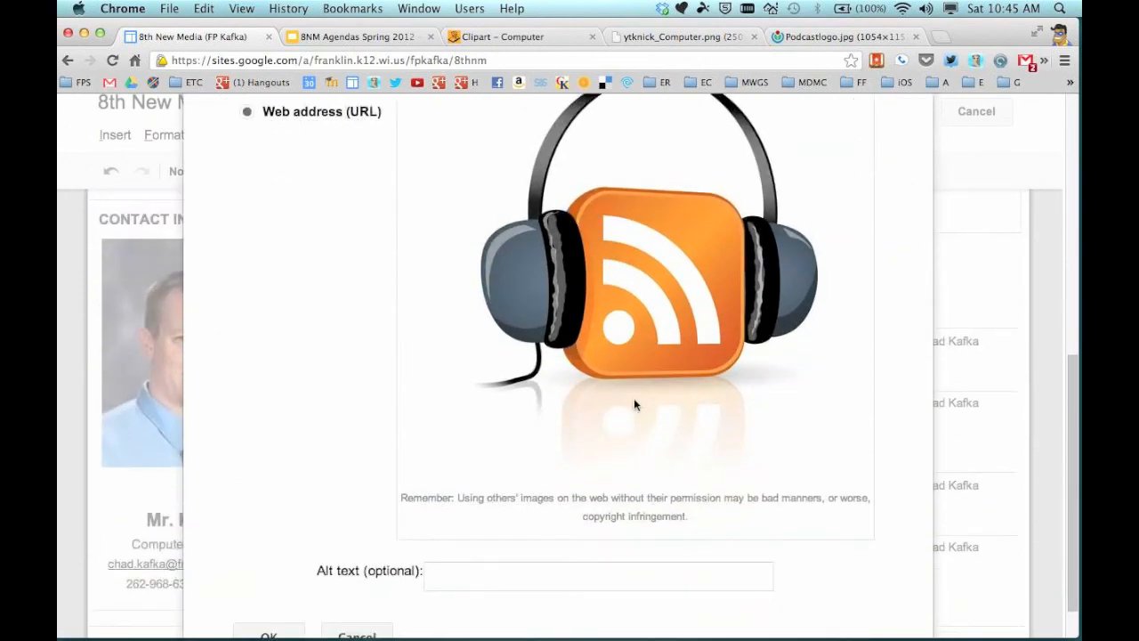
left_click(261, 591)
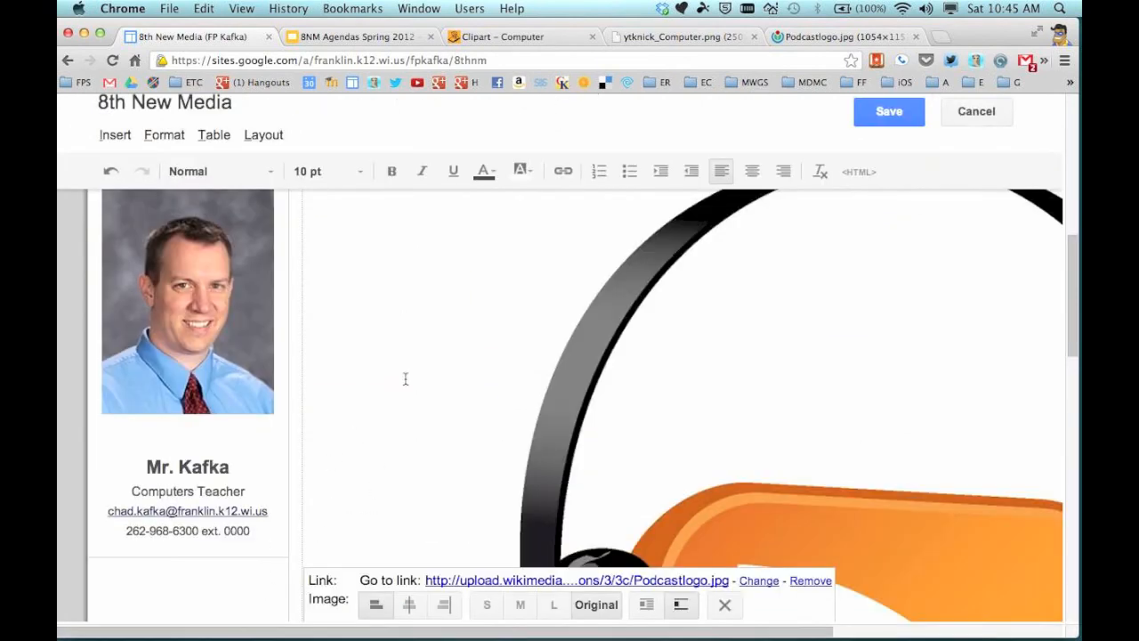
Set the inserted podcast logo to size S.
left_click(799, 455)
scroll(757, 415, "down", 2)
left_click(476, 522)
scroll(464, 277, "up", 4)
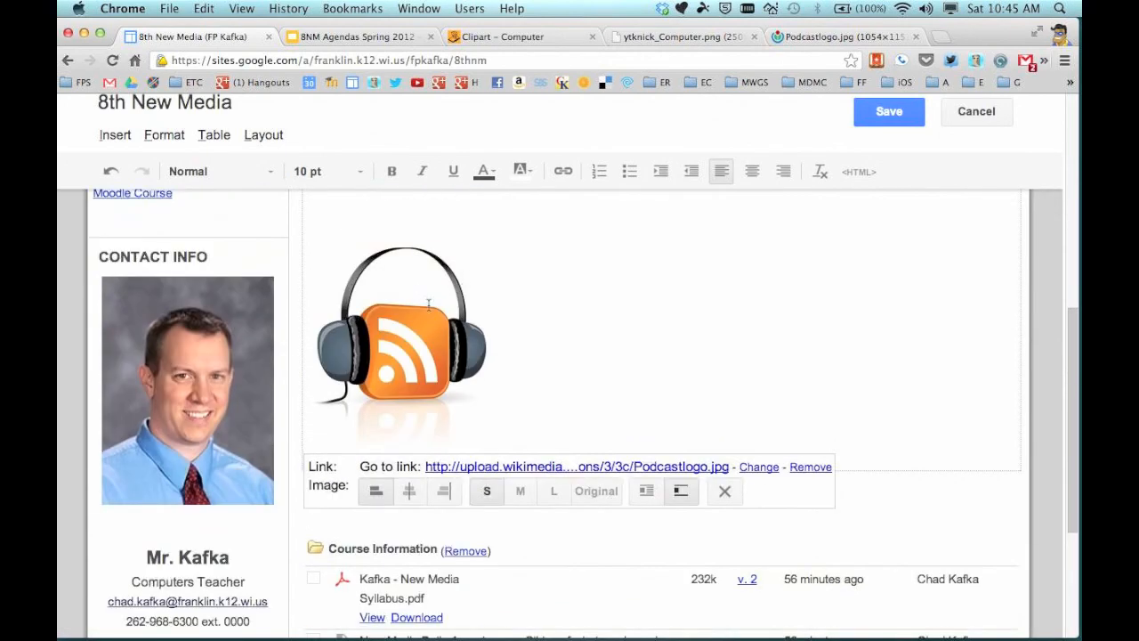
Add the caption "Image Credit" on a new line under the podcast logo and set its font size to 8 pt.
scroll(428, 305, "up", 4)
left_click(556, 472)
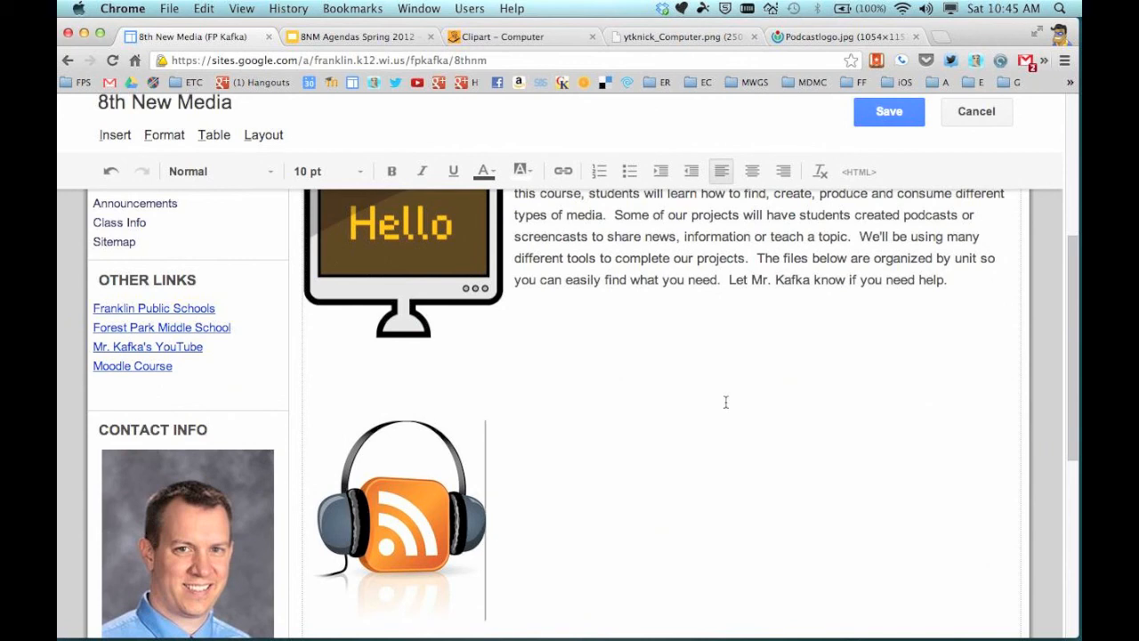
key("Return")
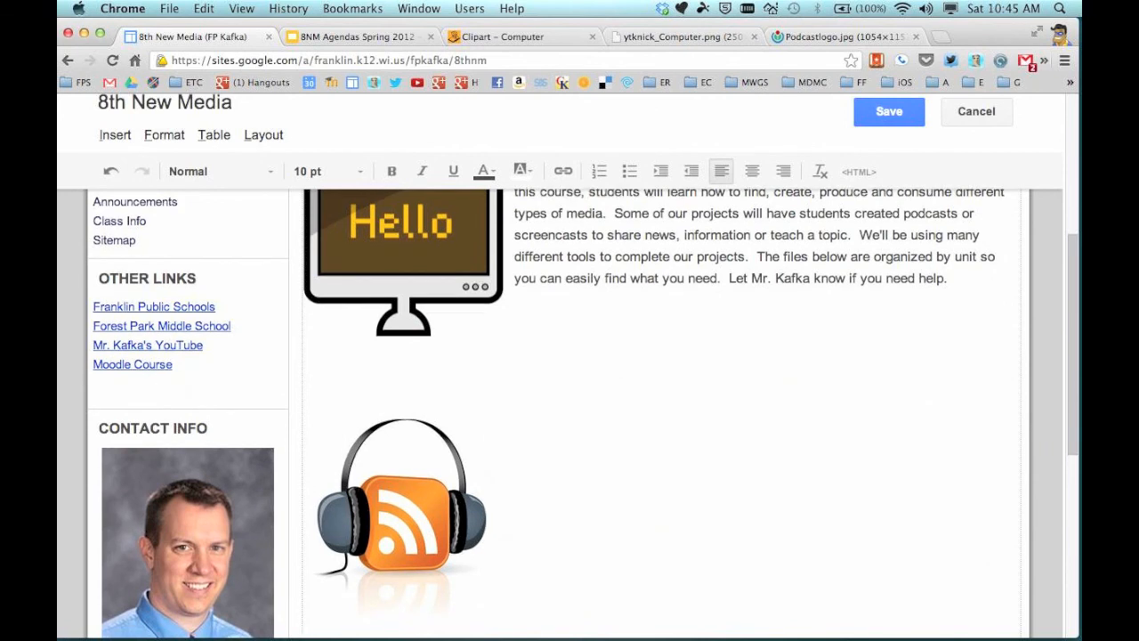
scroll(499, 449, "down", 2)
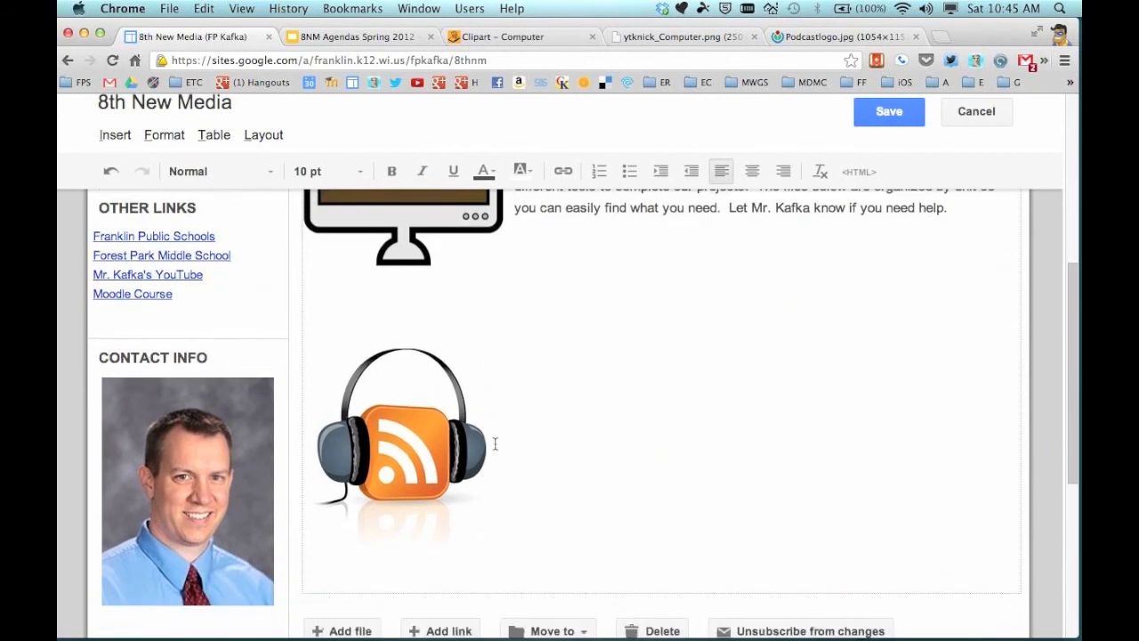
type("Image Credit")
key("shift+super+Left")
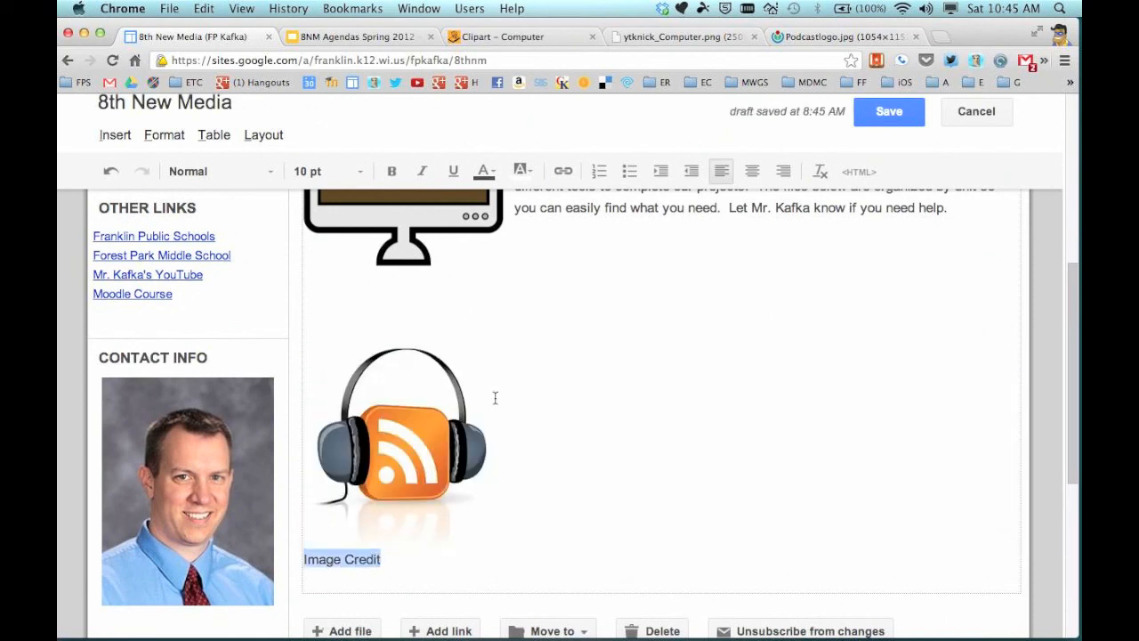
left_click(327, 171)
left_click(324, 196)
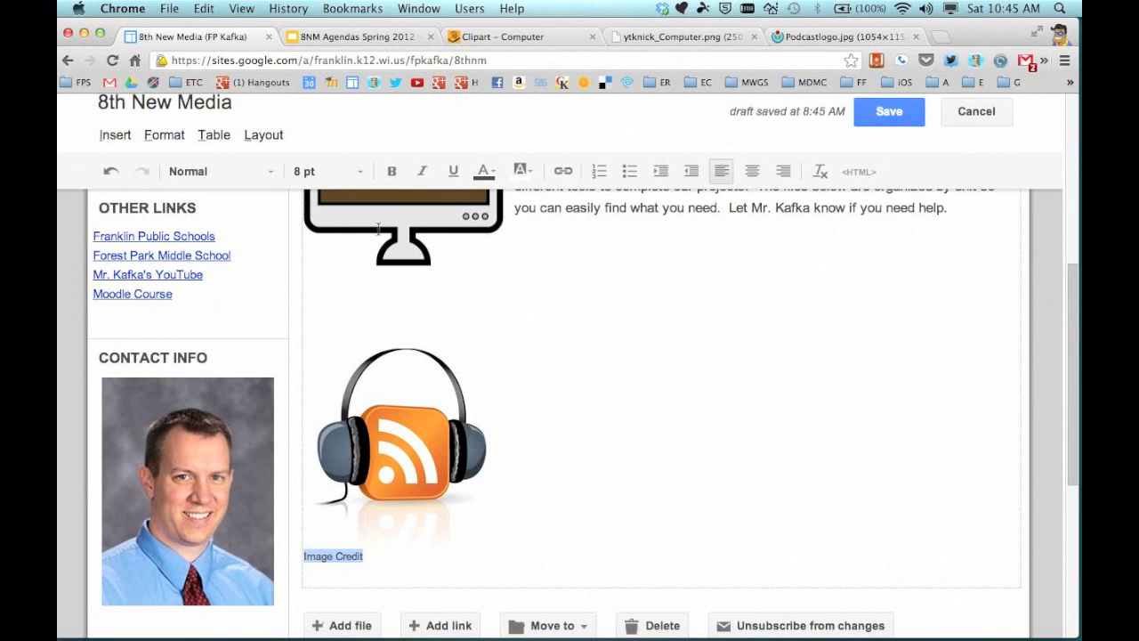
left_click(563, 171)
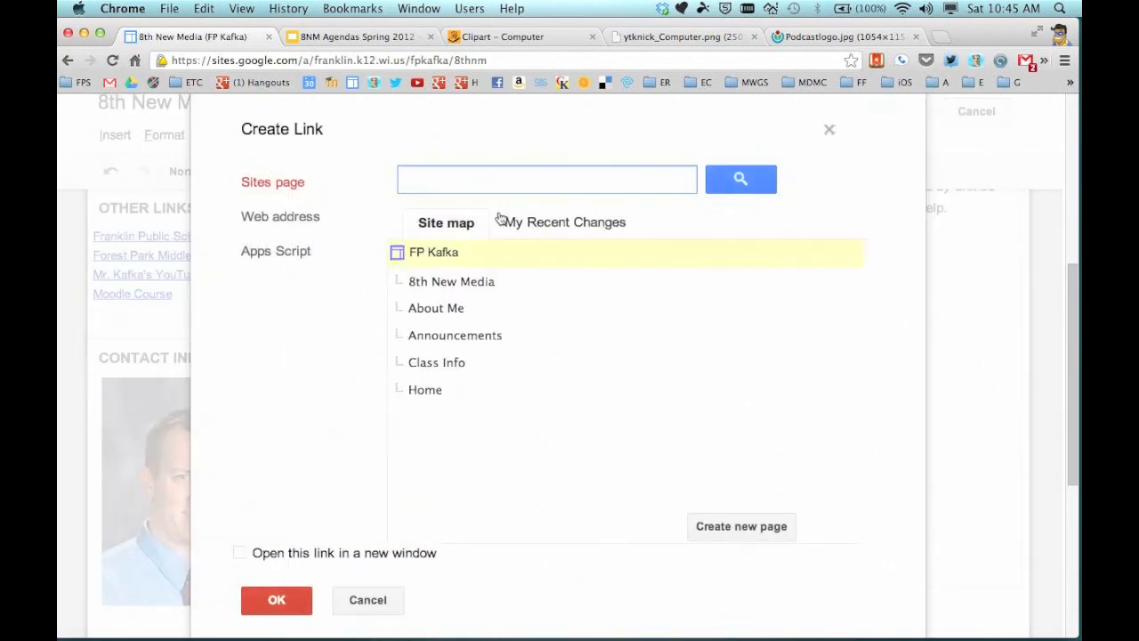
left_click(293, 218)
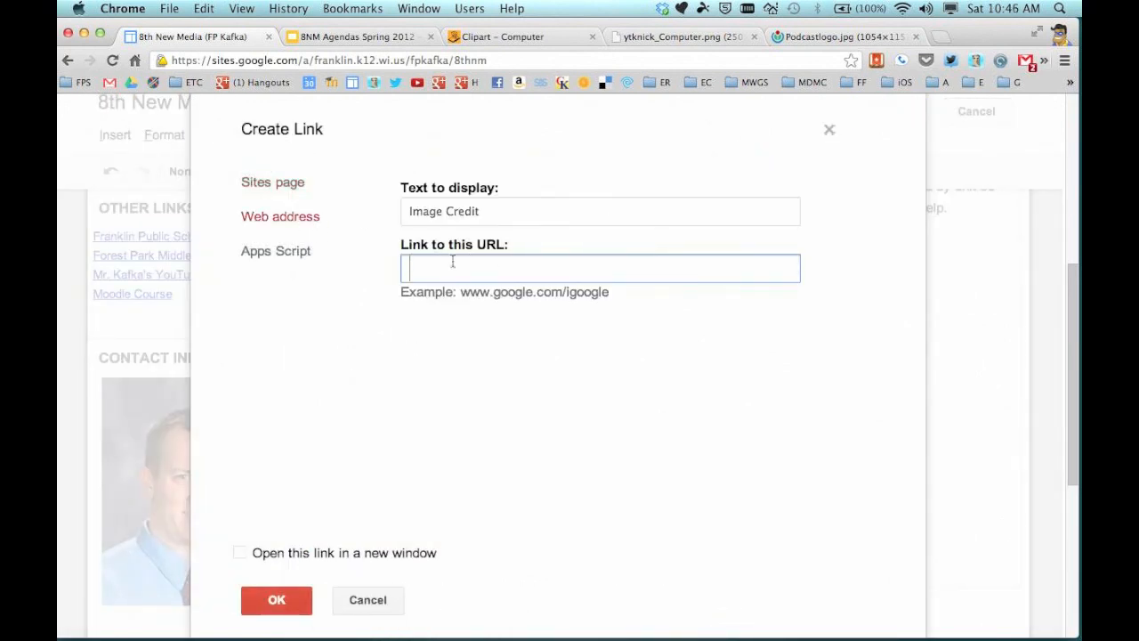
left_click(394, 606)
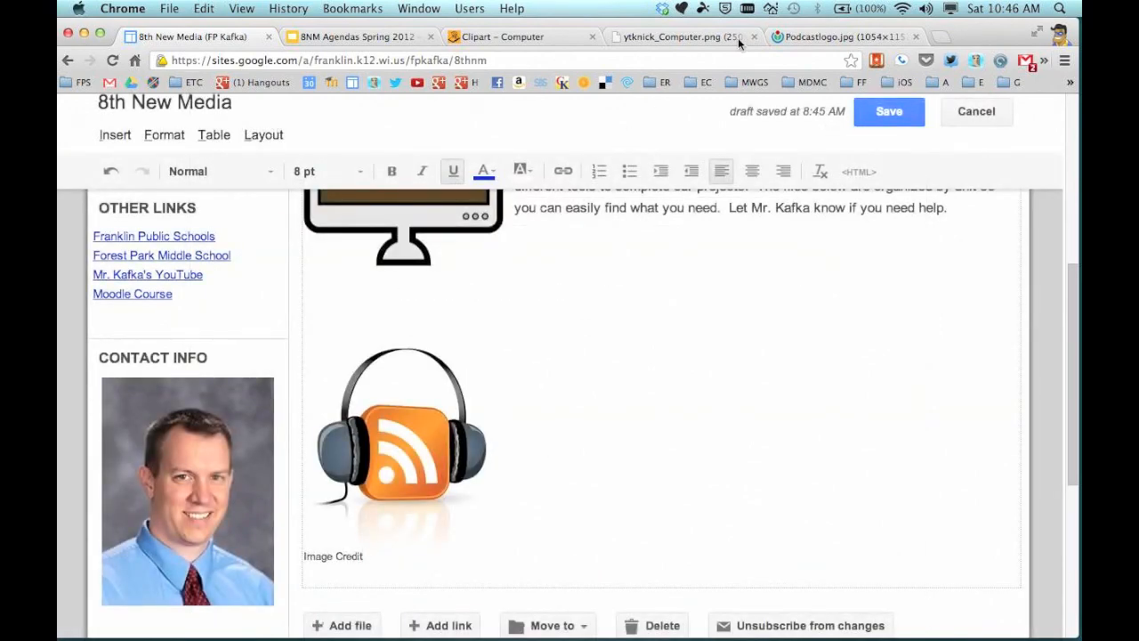
Revisit the standalone Podcastlogo.jpg image, highlight its full web address, and return to the 8th New Media page.
left_click(798, 40)
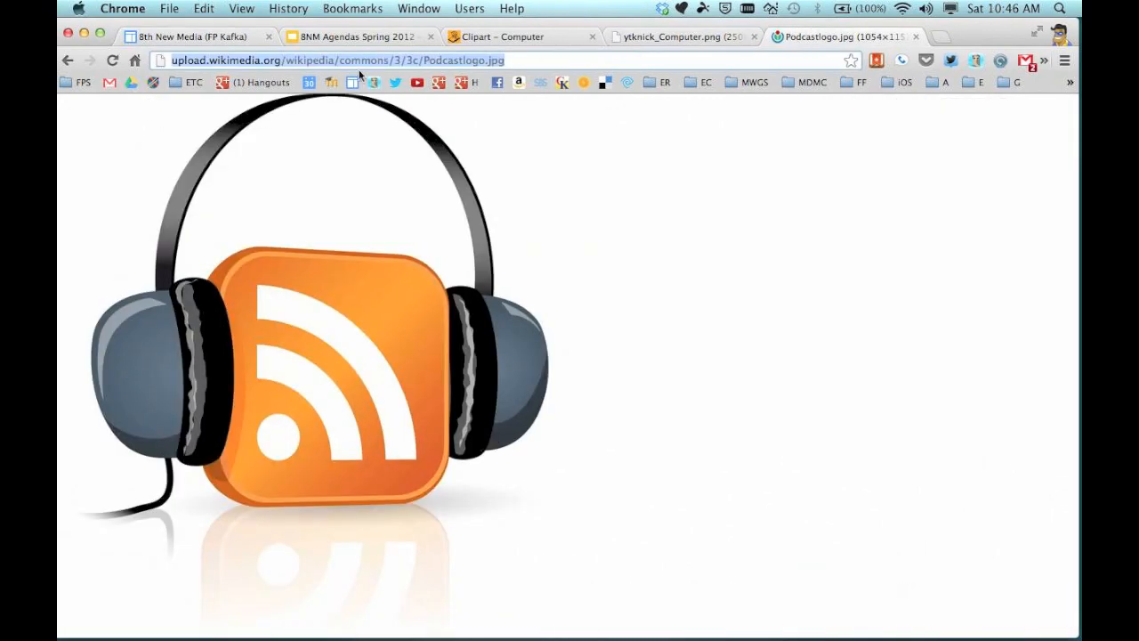
left_click(244, 60)
left_click_drag(173, 60, 509, 62)
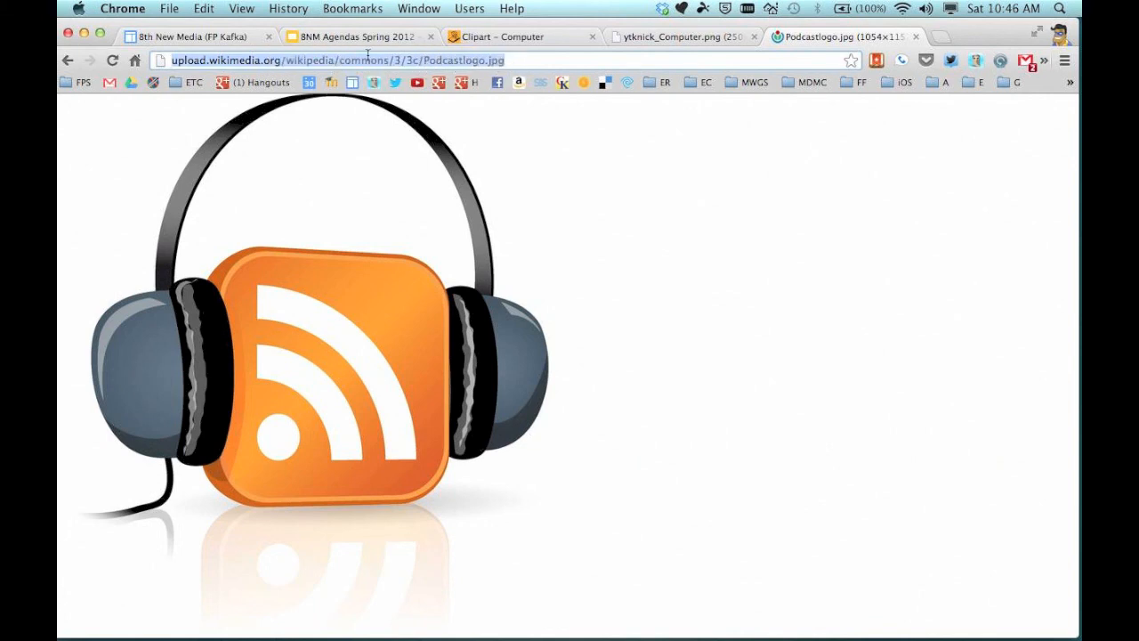
left_click(527, 63)
left_click(222, 35)
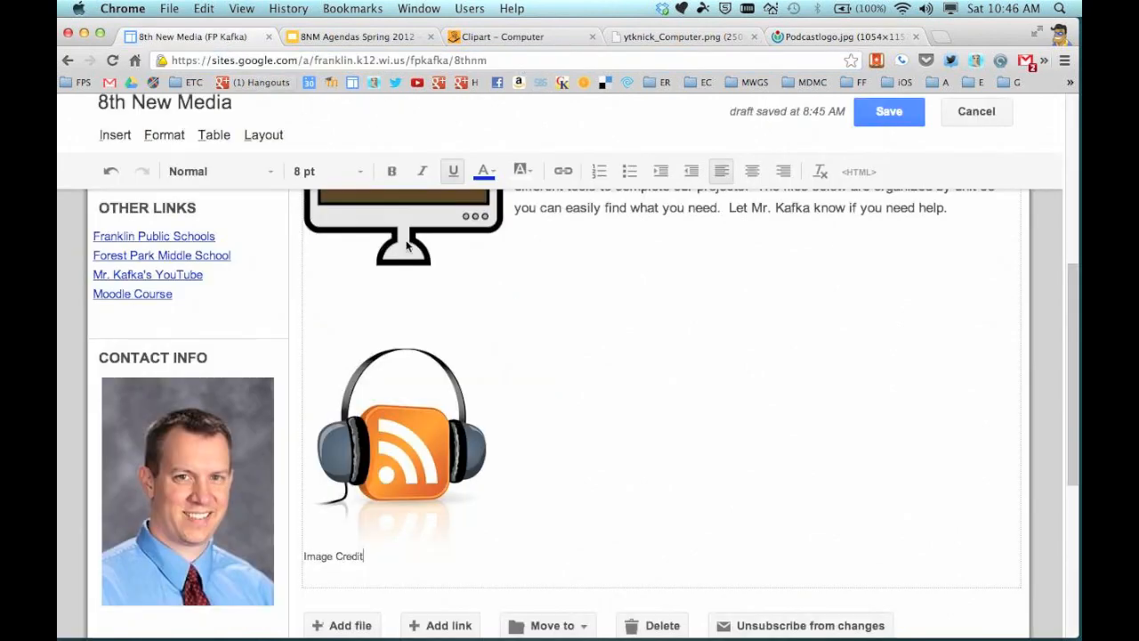
scroll(511, 326, "up", 3)
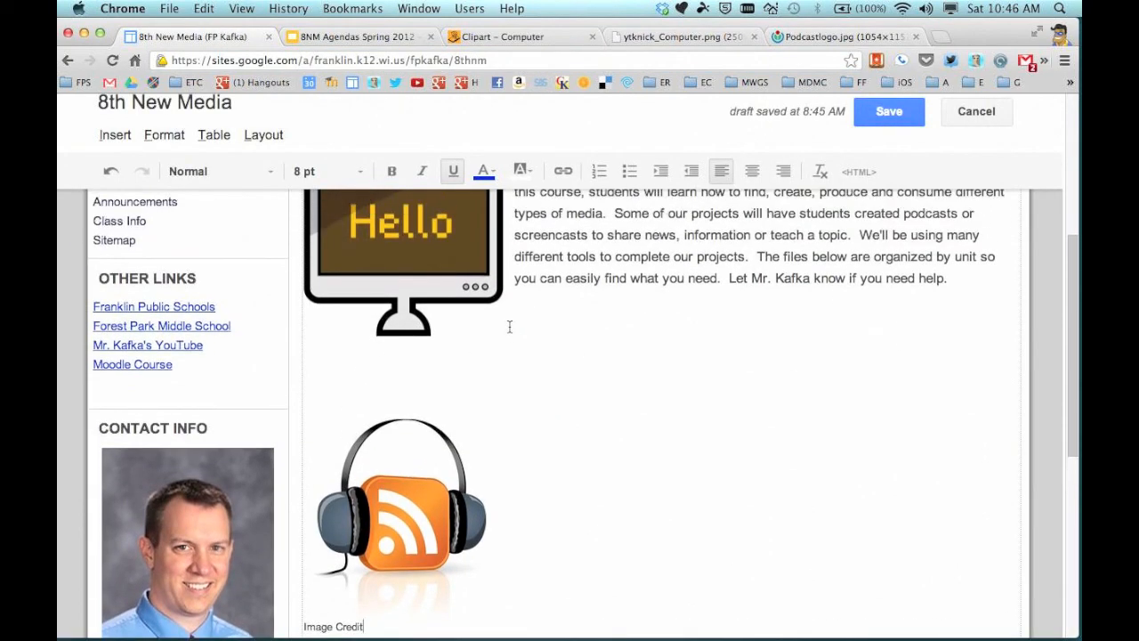